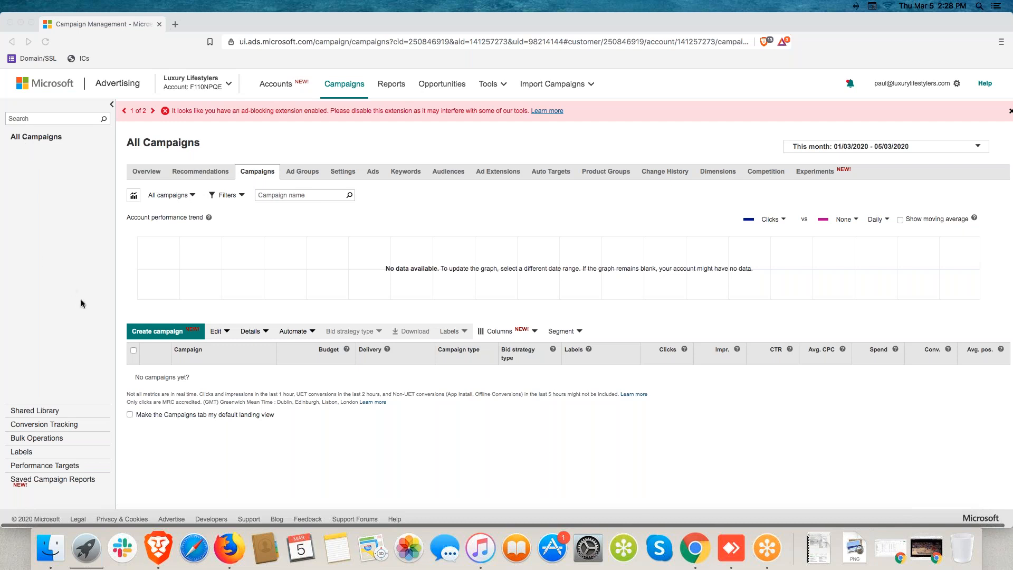
Step: Start creating a campaign with the goal "Conversions in my website"
{"action": "left_click", "coordinate": [152, 335]}
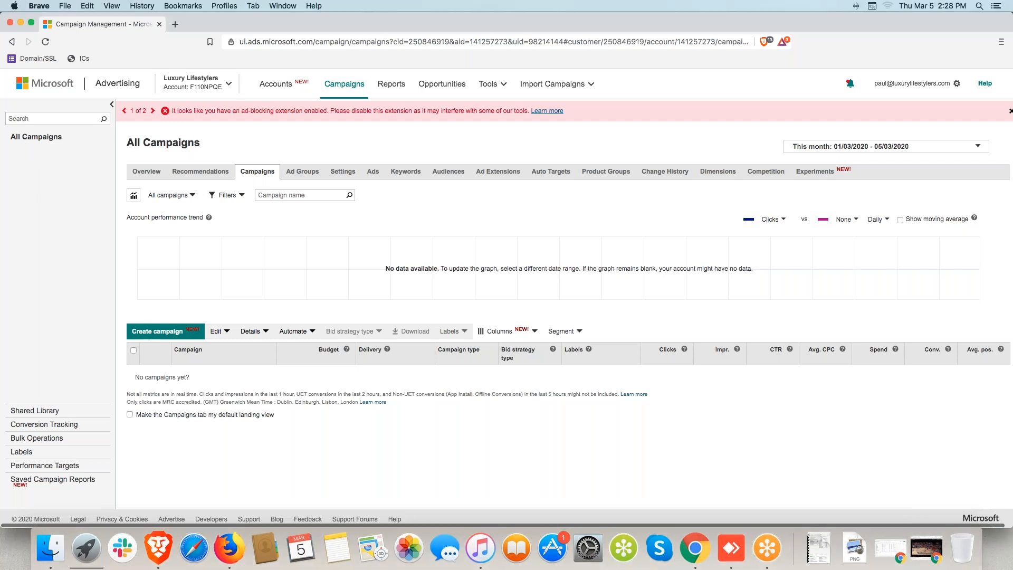
{"action": "left_click", "coordinate": [143, 332]}
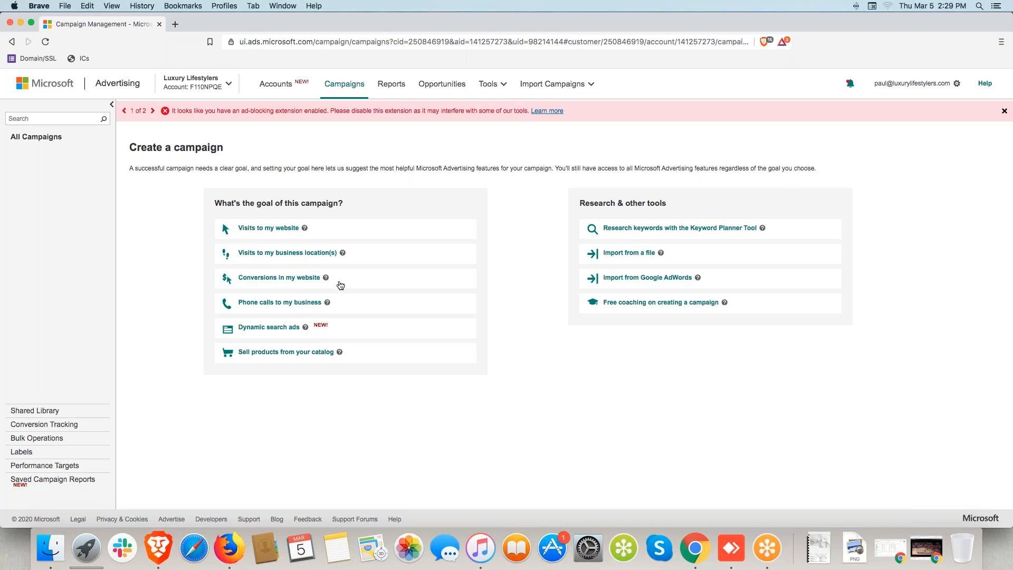
{"action": "left_click", "coordinate": [257, 280]}
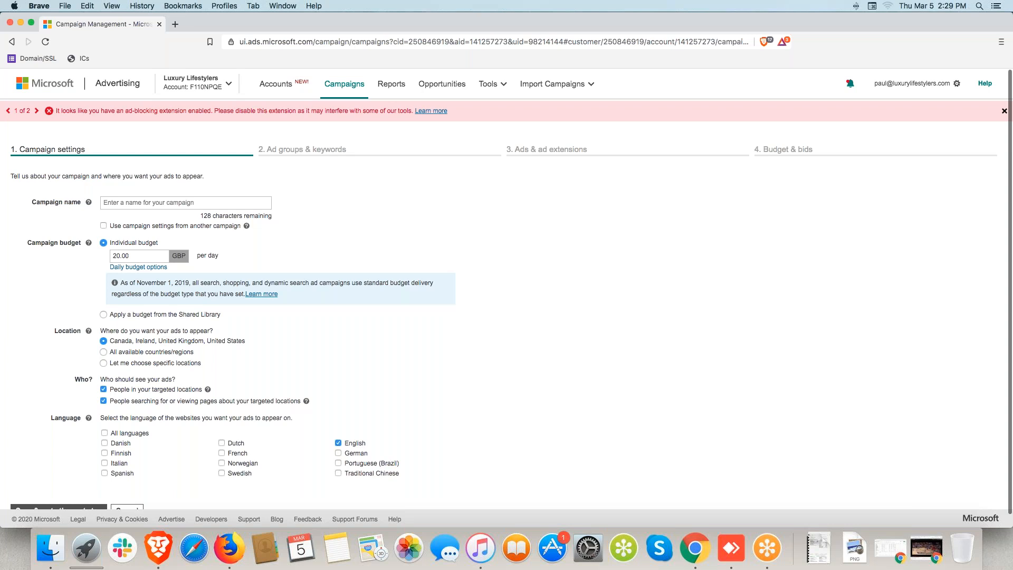
Step: Name the campaign "SAS - " followed by the promoted marketer's full name, and set an individual budget of 5.00 GBP per day
{"action": "left_click", "coordinate": [195, 203]}
{"action": "type", "text": "SA Q"}
{"action": "key", "text": "BackSpace"}
{"action": "key", "text": "BackSpace"}
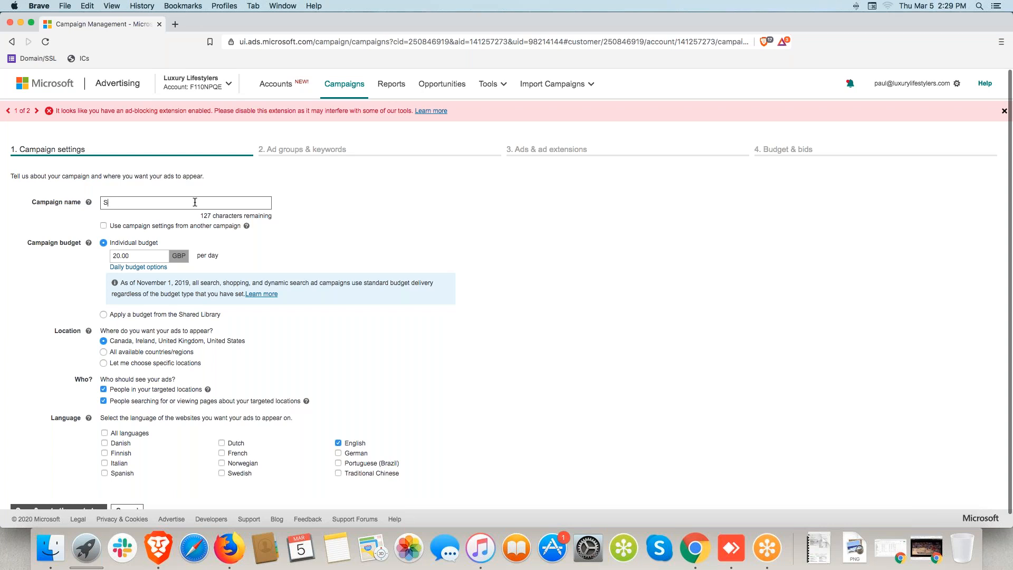
{"action": "type", "text": "S - Johbn C"}
{"action": "key", "text": "BackSpace"}
{"action": "key", "text": "BackSpace"}
{"action": "key", "text": "BackSpace"}
{"action": "key", "text": "BackSpace"}
{"action": "type", "text": "n Crestani"}
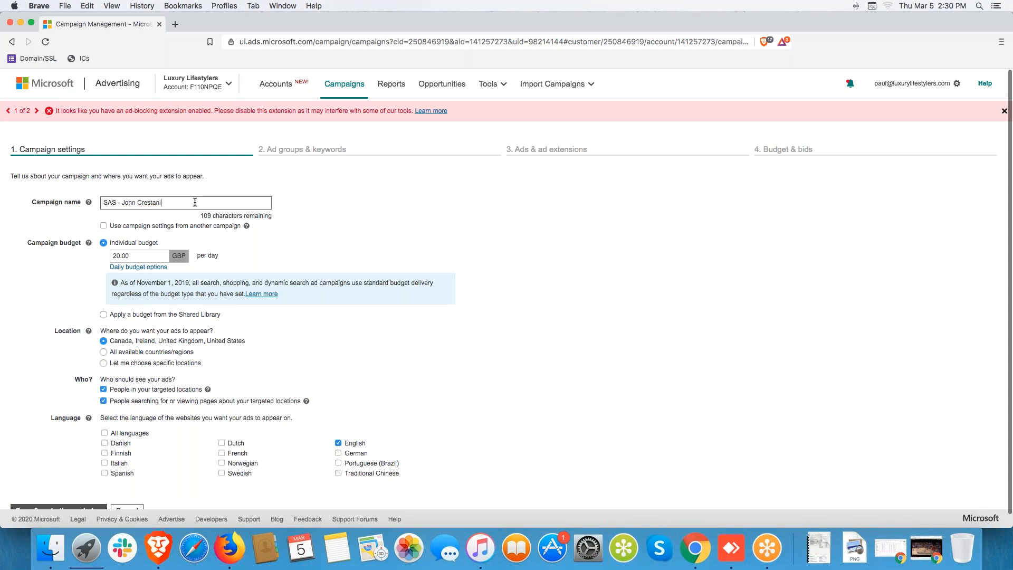
{"action": "key", "text": "BackSpace"}
{"action": "left_click_drag", "start_coordinate": [176, 203], "coordinate": [89, 203]}
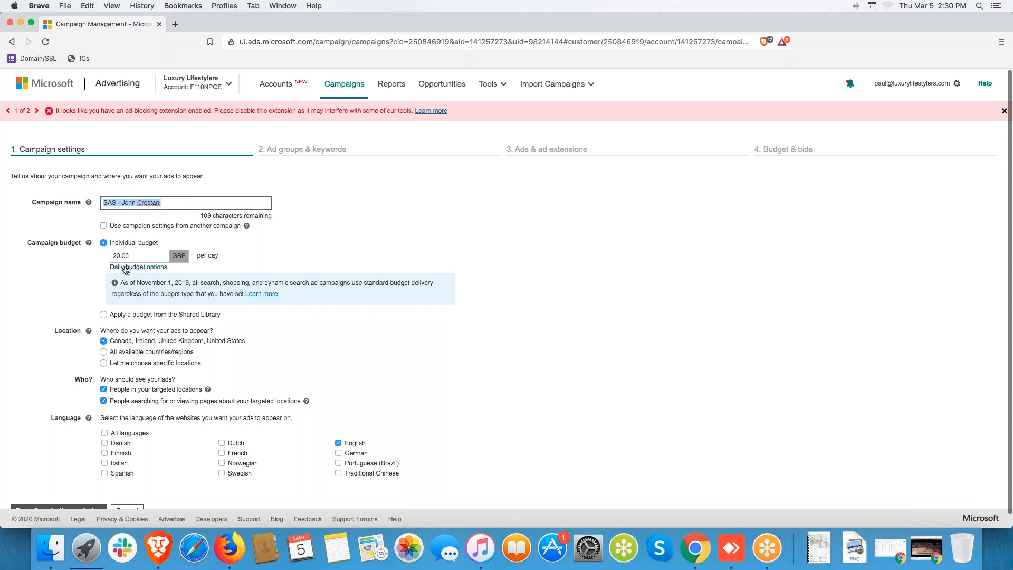
{"action": "left_click_drag", "start_coordinate": [143, 257], "coordinate": [96, 261]}
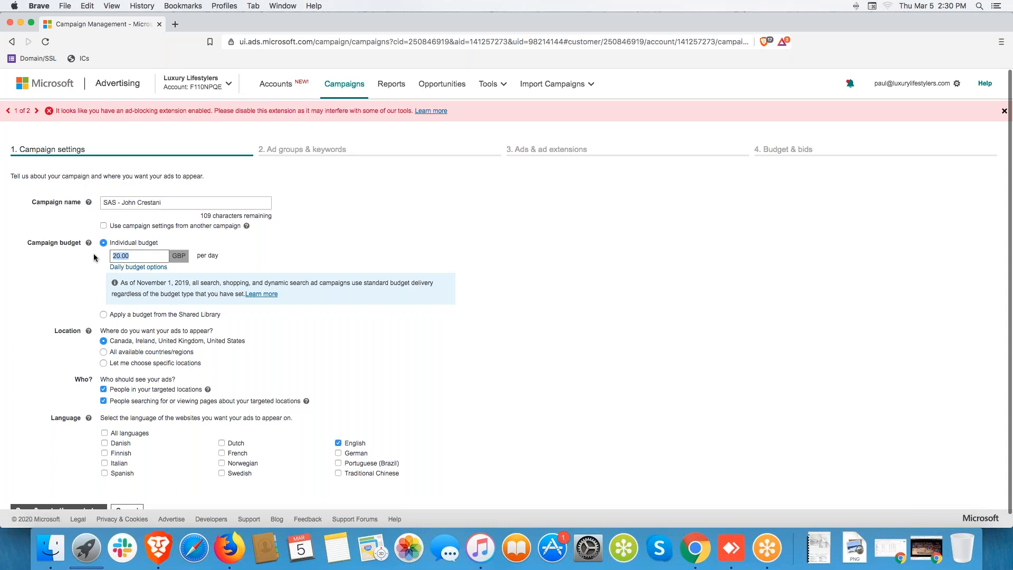
{"action": "type", "text": "5.00"}
Step: Choose specific locations for the ads and target the country United States
{"action": "left_click_drag", "start_coordinate": [246, 341], "coordinate": [115, 343]}
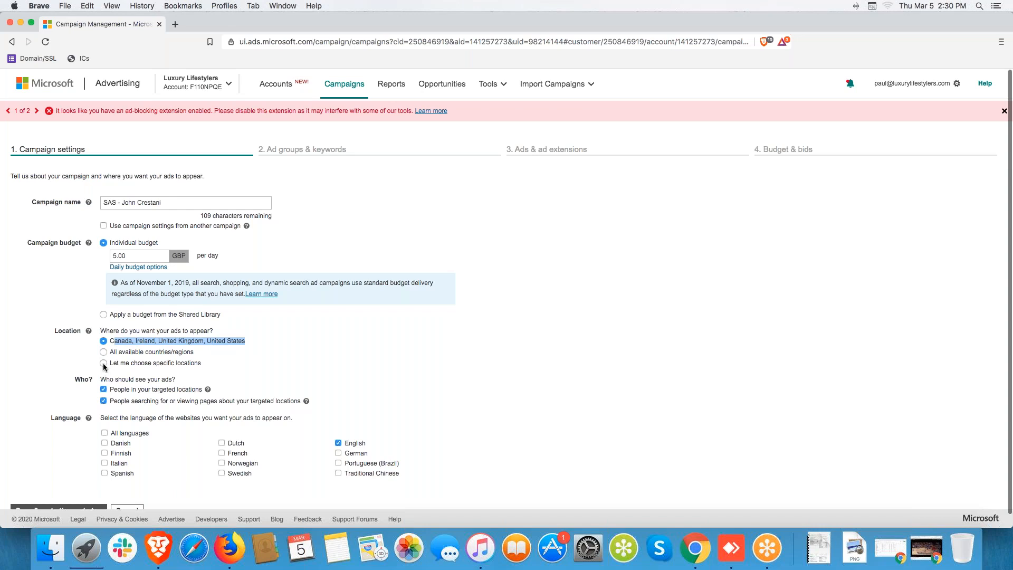
{"action": "left_click", "coordinate": [104, 364]}
{"action": "left_click", "coordinate": [155, 385]}
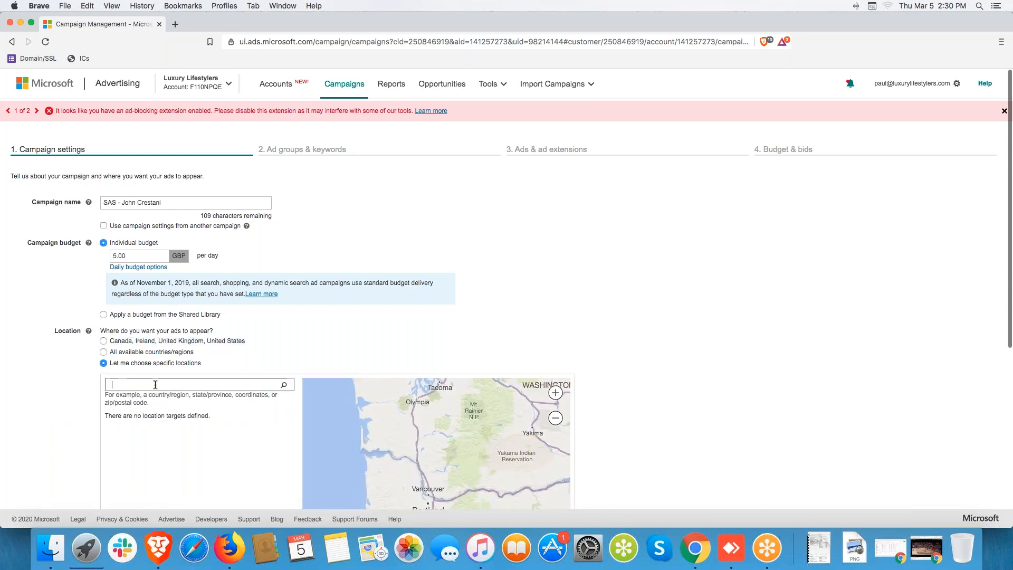
{"action": "type", "text": "united"}
{"action": "type", "text": " stor"}
{"action": "key", "text": "BackSpace"}
{"action": "key", "text": "BackSpace"}
{"action": "key", "text": "BackSpace"}
{"action": "key", "text": "BackSpace"}
{"action": "key", "text": "BackSpace"}
{"action": "key", "text": "BackSpace"}
{"action": "key", "text": "BackSpace"}
{"action": "key", "text": "BackSpace"}
{"action": "scroll", "coordinate": [211, 274], "scroll_direction": "down", "scroll_amount": 5}
{"action": "type", "text": "united states"}
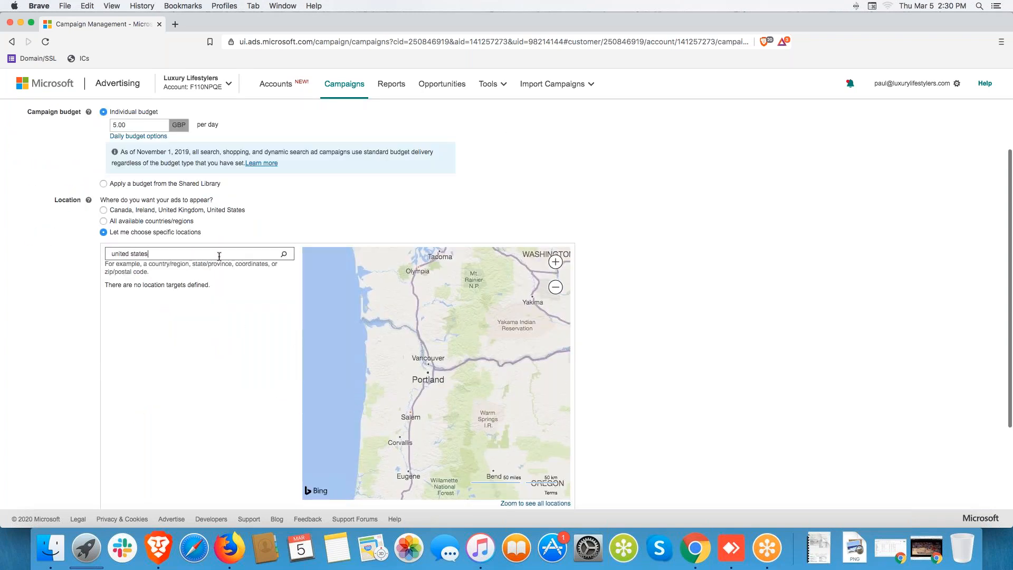
{"action": "key", "text": "Return"}
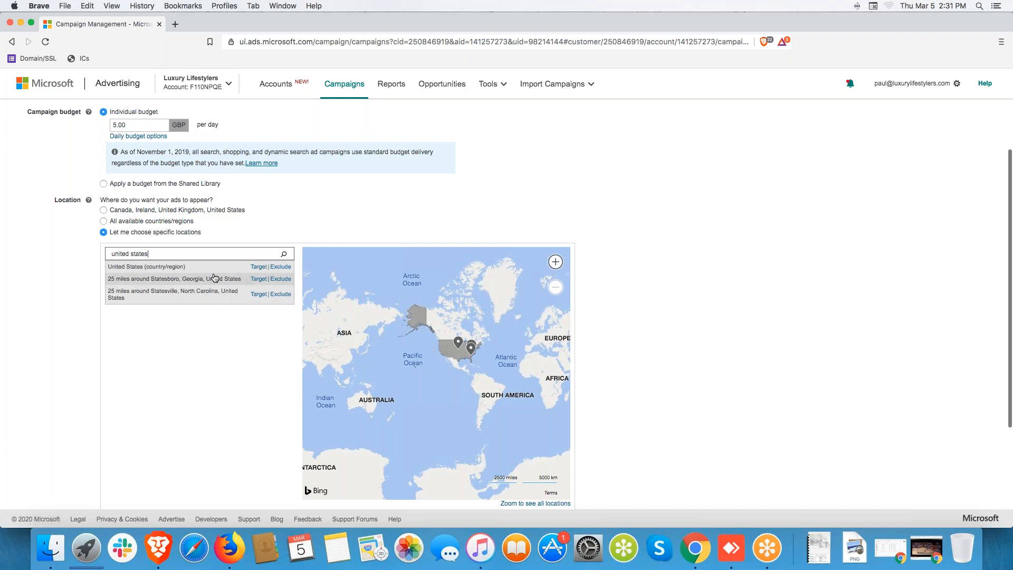
{"action": "left_click", "coordinate": [259, 267]}
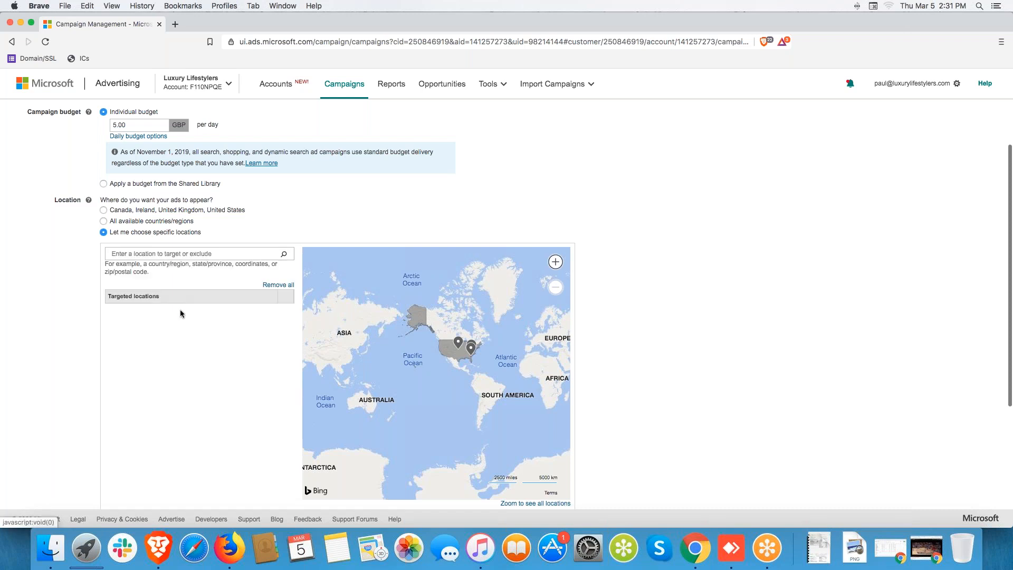
Step: Show the ads only to people in the targeted locations, excluding people searching for or viewing pages about them
{"action": "scroll", "coordinate": [122, 315], "scroll_direction": "down", "scroll_amount": 2}
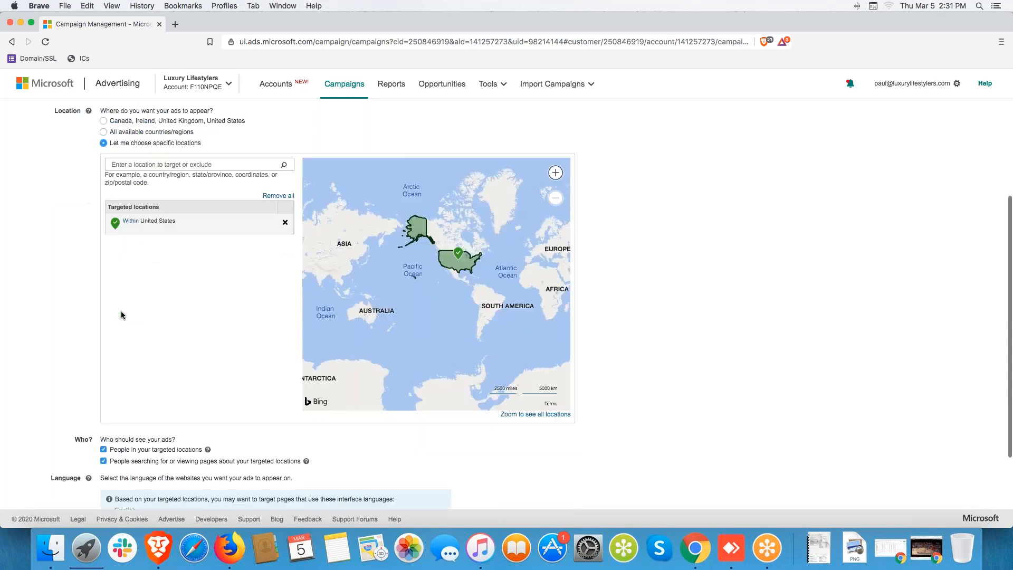
{"action": "scroll", "coordinate": [121, 315], "scroll_direction": "down", "scroll_amount": 2}
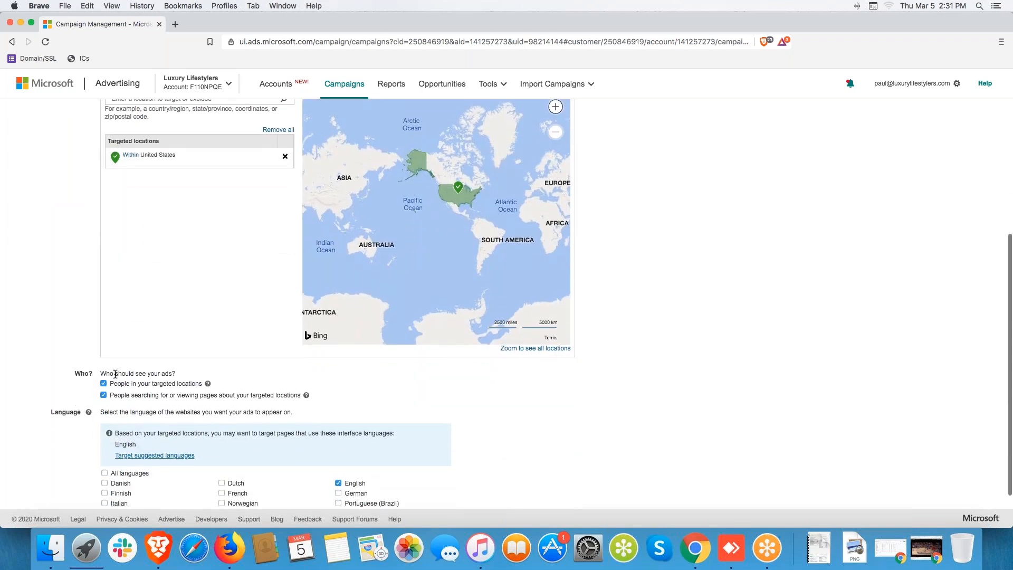
{"action": "left_click_drag", "start_coordinate": [130, 373], "coordinate": [174, 373]}
{"action": "left_click_drag", "start_coordinate": [101, 374], "coordinate": [195, 384]}
{"action": "left_click", "coordinate": [103, 395]}
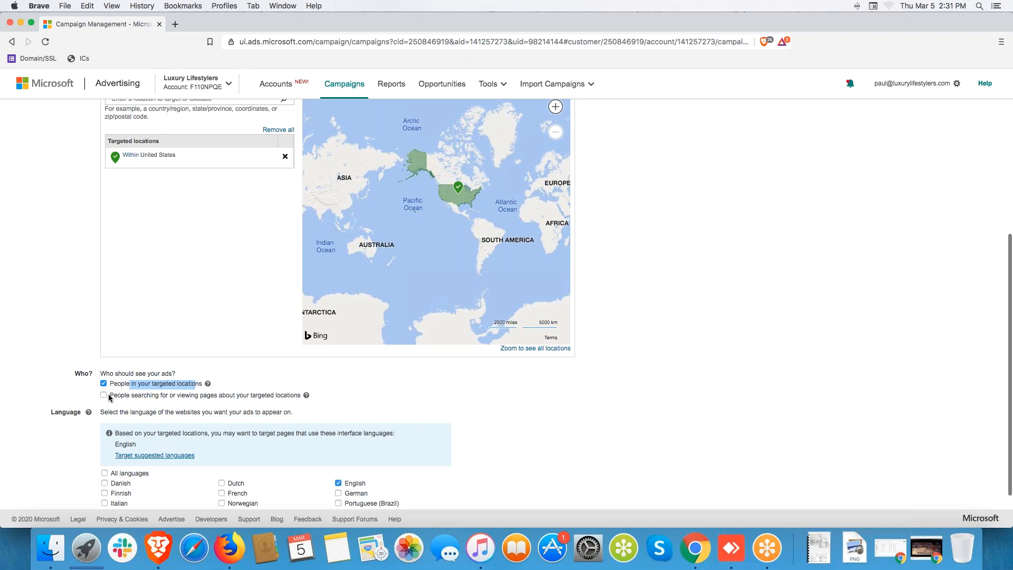
Step: Keep English as the website language, save the campaign settings and proceed to the ad groups and keywords
{"action": "scroll", "coordinate": [99, 389], "scroll_direction": "down", "scroll_amount": 1}
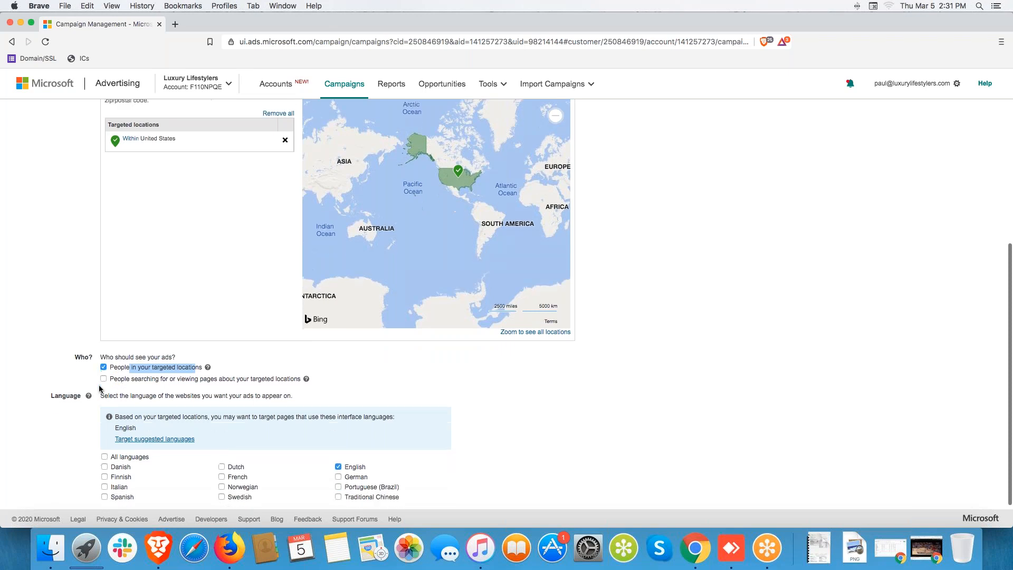
{"action": "scroll", "coordinate": [99, 389], "scroll_direction": "down", "scroll_amount": 1}
{"action": "left_click", "coordinate": [338, 430]}
{"action": "left_click", "coordinate": [338, 430]}
{"action": "scroll", "coordinate": [161, 495], "scroll_direction": "down", "scroll_amount": 1}
{"action": "left_click", "coordinate": [58, 495]}
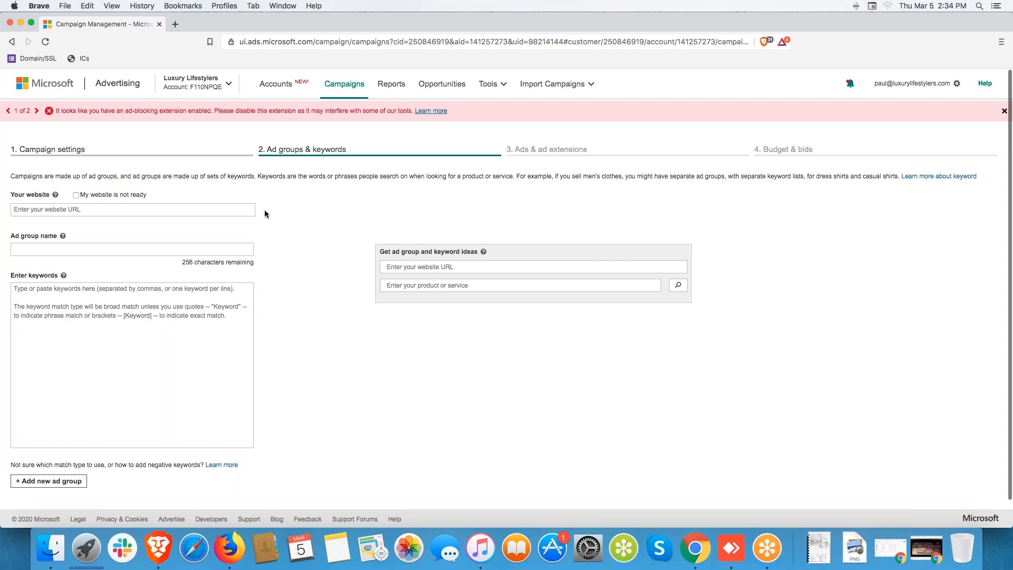
Step: Name the ad group "Make money online"
{"action": "left_click", "coordinate": [104, 248]}
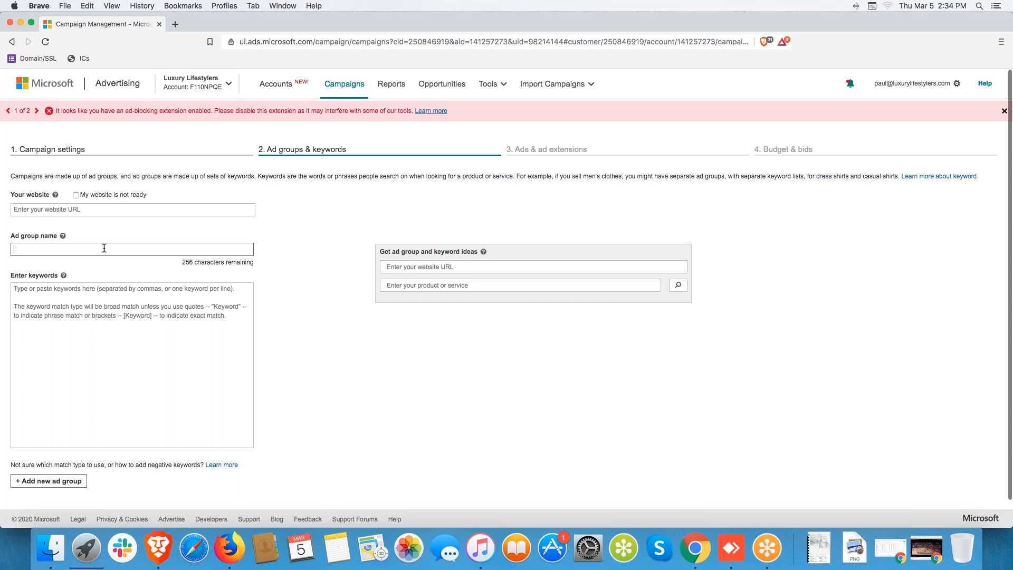
{"action": "type", "text": "Make money online"}
{"action": "left_click", "coordinate": [33, 295]}
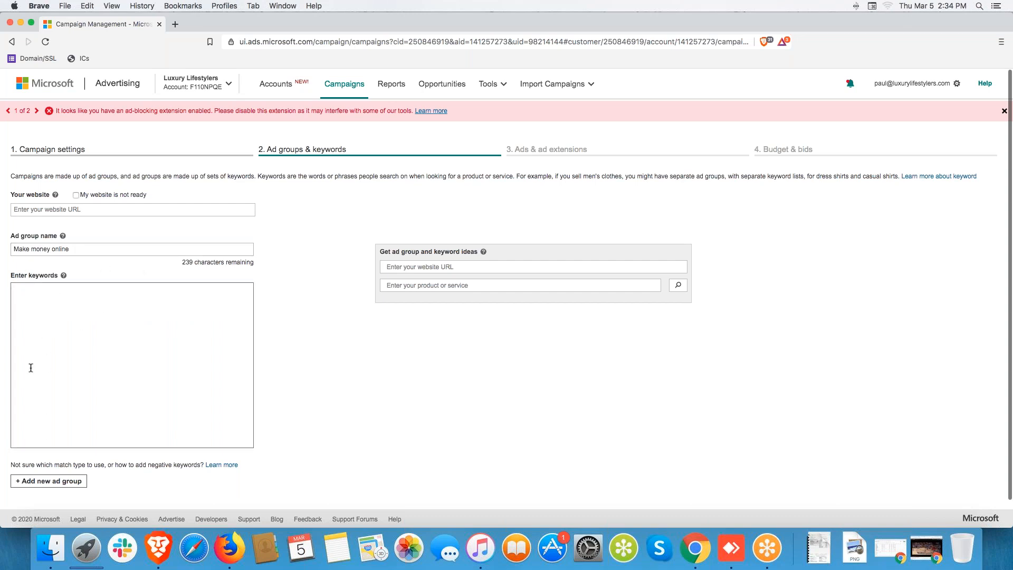
{"action": "triple_click", "coordinate": [29, 249]}
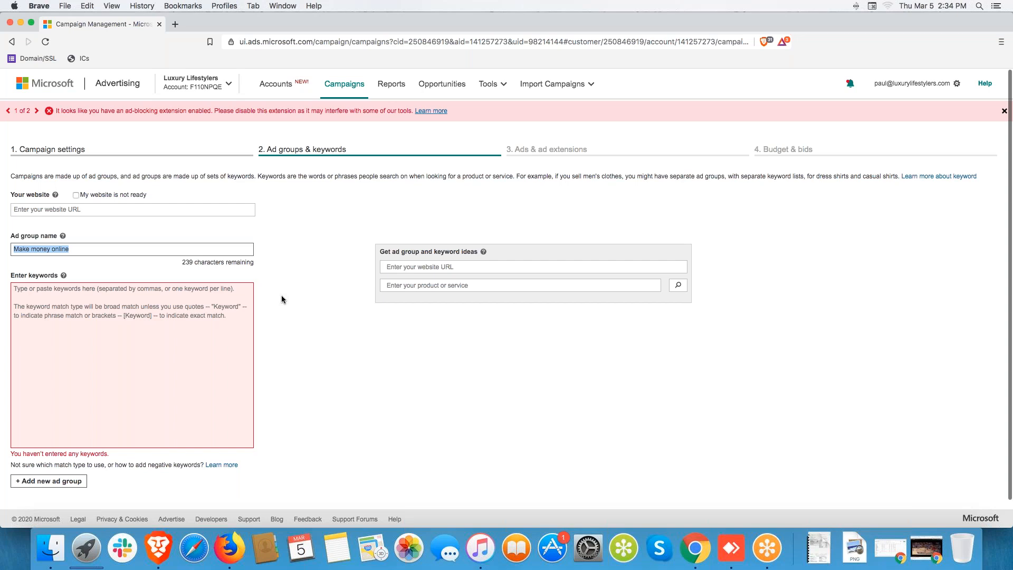
Step: Search for ad group and keyword ideas for the product or service "make money online"
{"action": "left_click", "coordinate": [436, 287]}
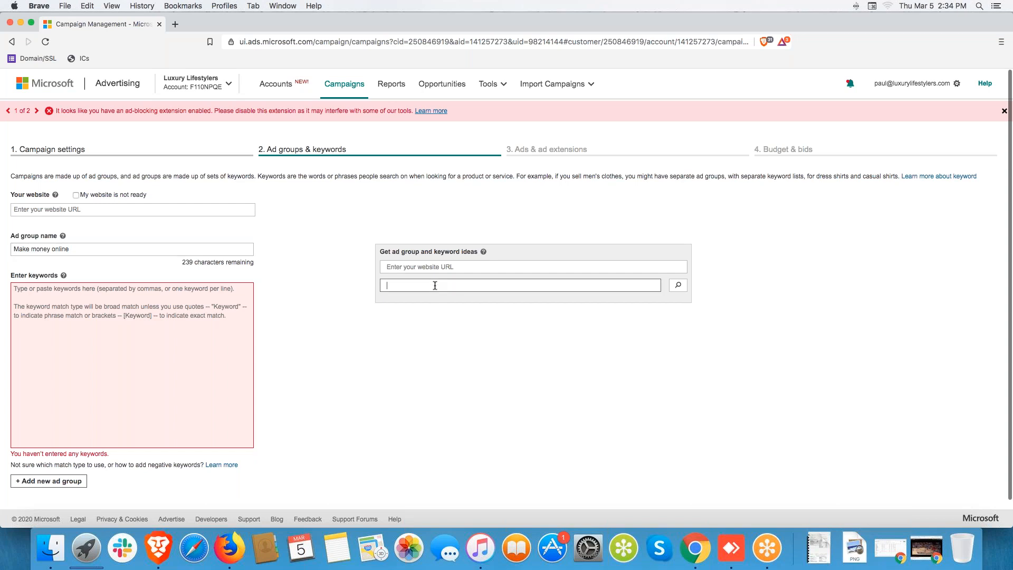
{"action": "type", "text": "make money online"}
{"action": "key", "text": "Return"}
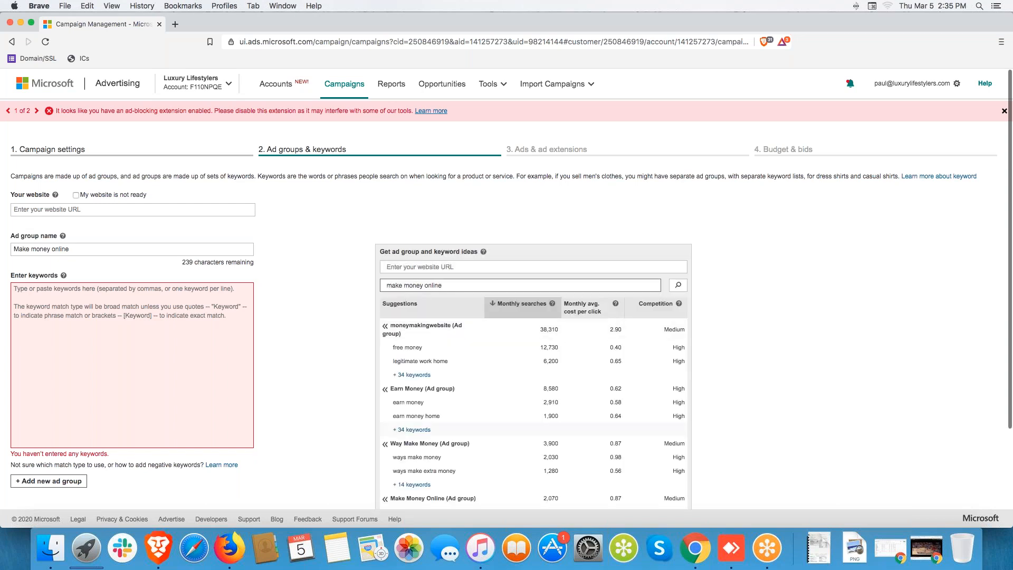
Step: Open keywordtool.io in a new browser tab
{"action": "left_click", "coordinate": [176, 24]}
{"action": "type", "text": "kewyor"}
{"action": "key", "text": "BackSpace"}
{"action": "key", "text": "BackSpace"}
{"action": "key", "text": "BackSpace"}
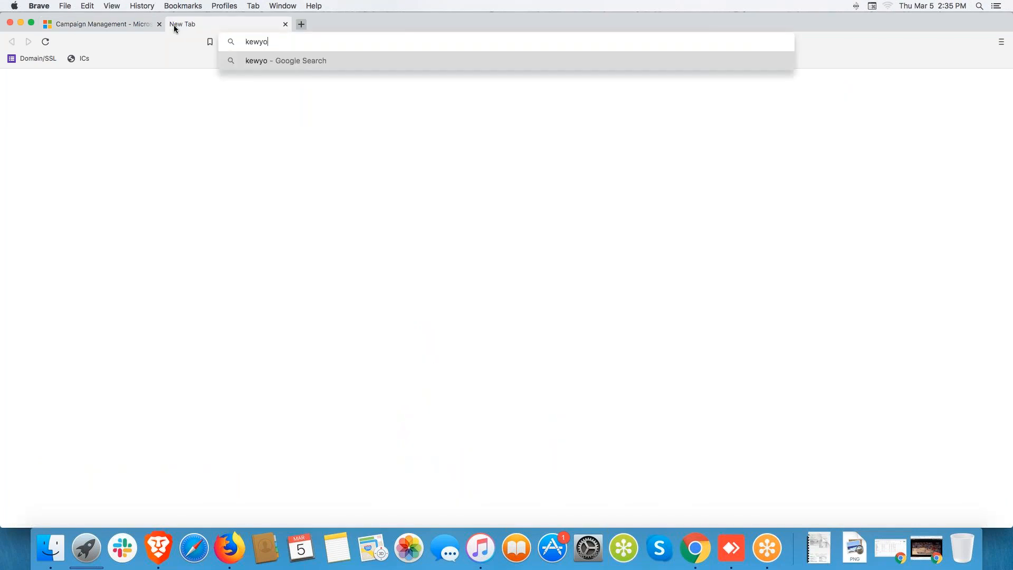
{"action": "key", "text": "BackSpace"}
{"action": "type", "text": "ywordtool."}
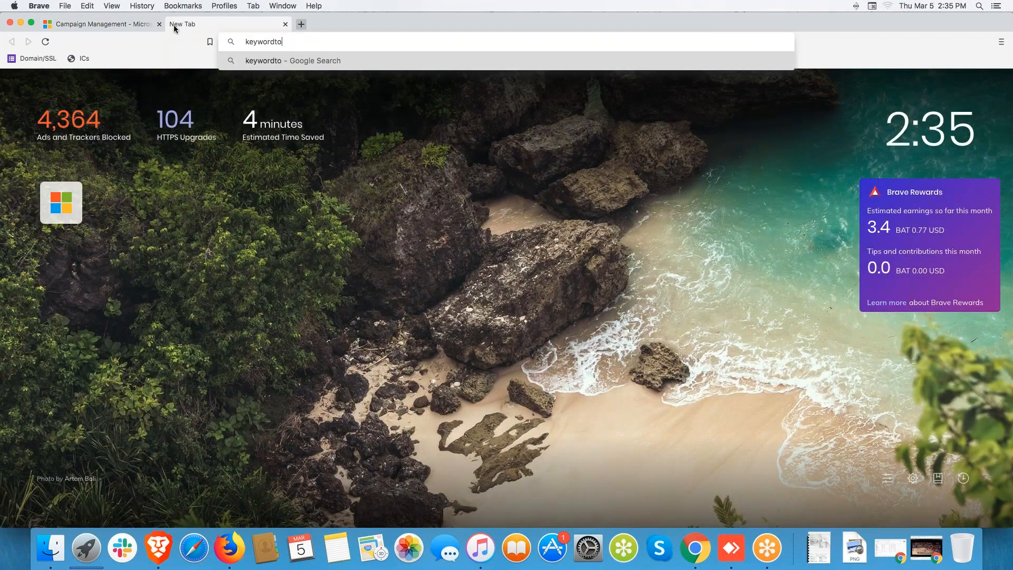
{"action": "type", "text": "io"}
{"action": "key", "text": "Return"}
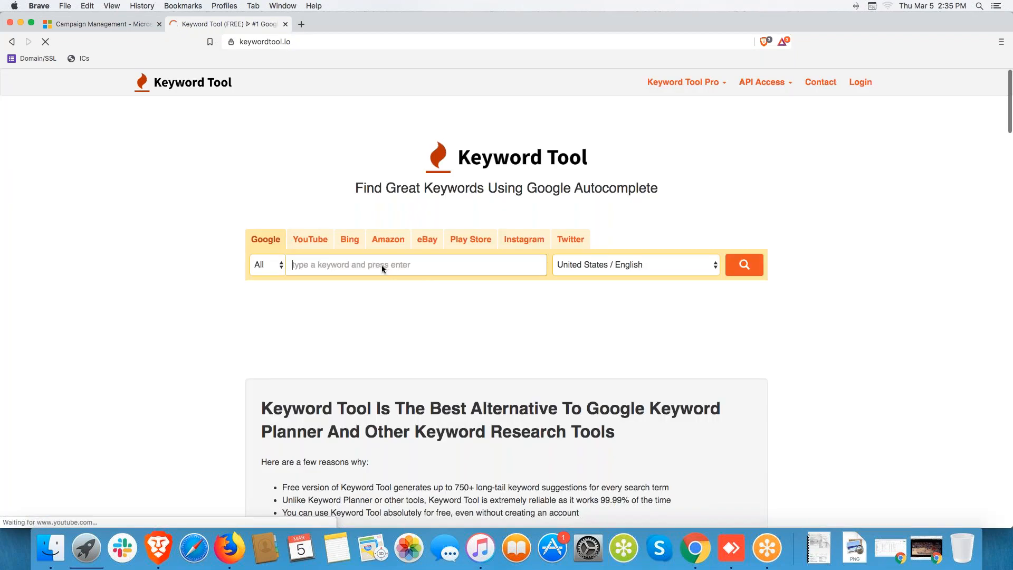
Step: Search Google keywords in Keyword Tool for "make money online" and look through the suggestions
{"action": "type", "text": "make mone"}
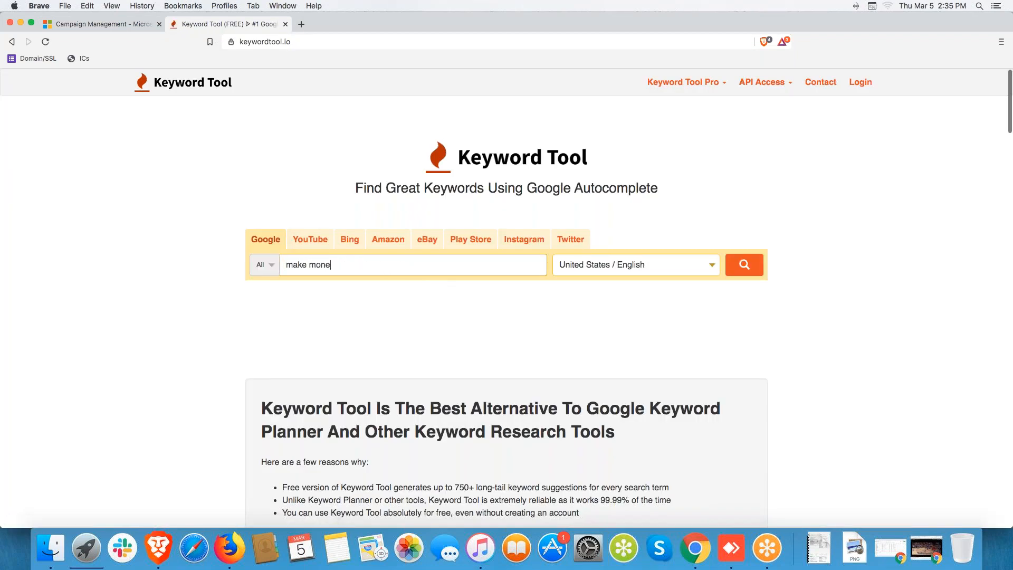
{"action": "type", "text": "y online"}
{"action": "key", "text": "Return"}
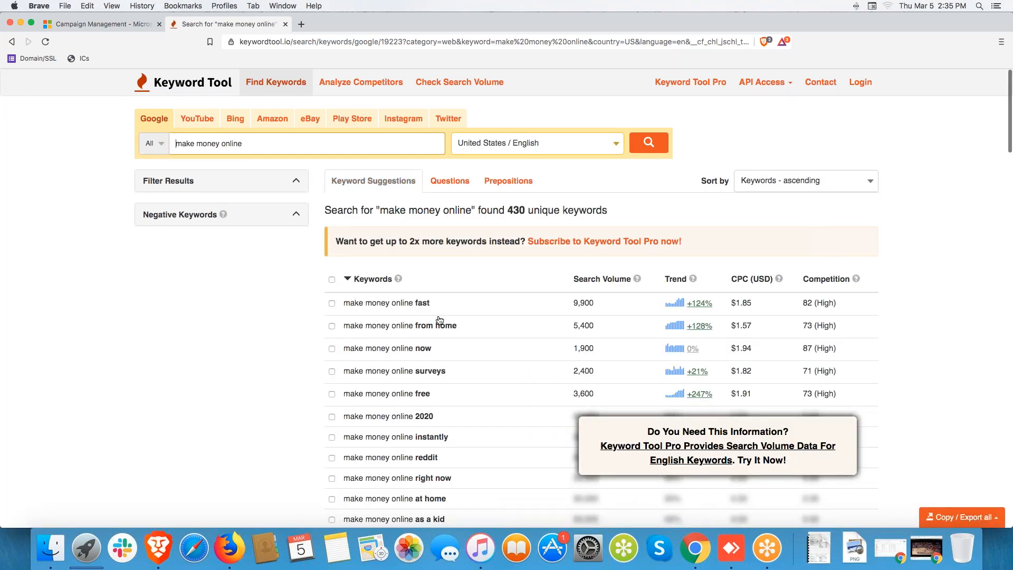
{"action": "scroll", "coordinate": [440, 321], "scroll_direction": "down", "scroll_amount": 3}
{"action": "scroll", "coordinate": [362, 302], "scroll_direction": "up", "scroll_amount": 1}
{"action": "scroll", "coordinate": [362, 302], "scroll_direction": "up", "scroll_amount": 2}
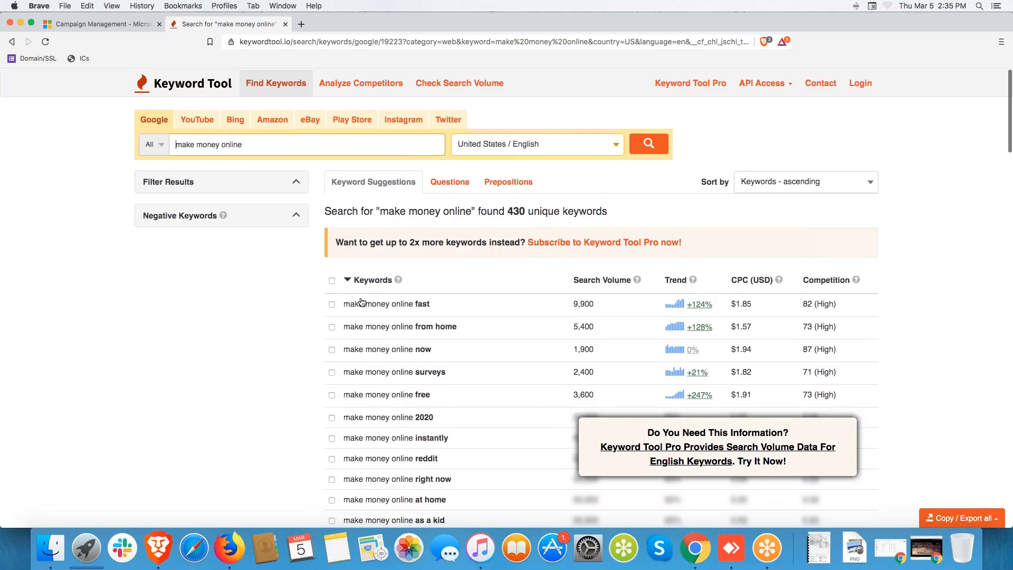
{"action": "scroll", "coordinate": [373, 301], "scroll_direction": "down", "scroll_amount": 7}
{"action": "scroll", "coordinate": [377, 302], "scroll_direction": "down", "scroll_amount": 10}
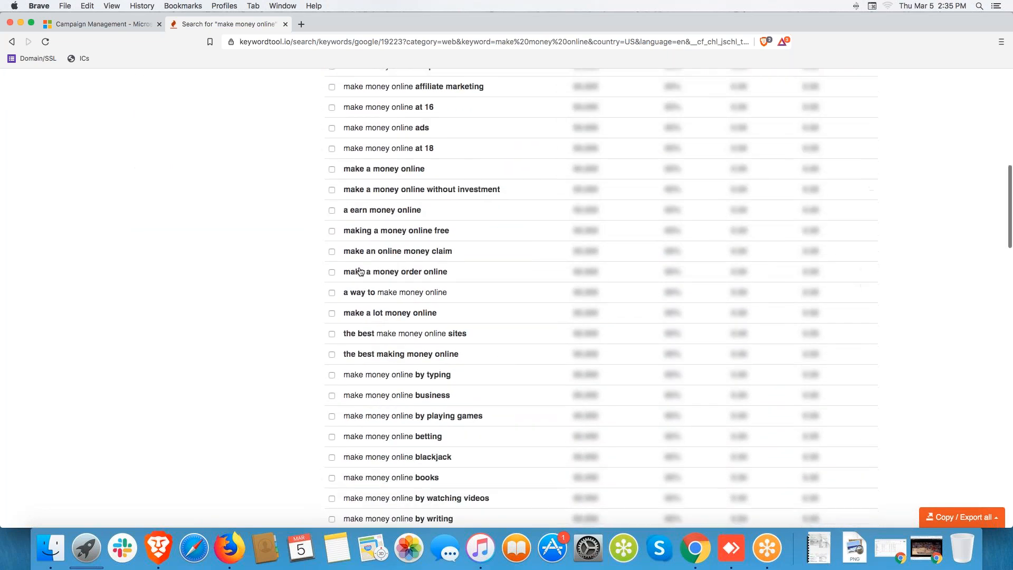
Step: Return to the Microsoft Advertising campaign and add the suggested "Earn Money" ad group's keywords to the keyword list
{"action": "left_click", "coordinate": [90, 25]}
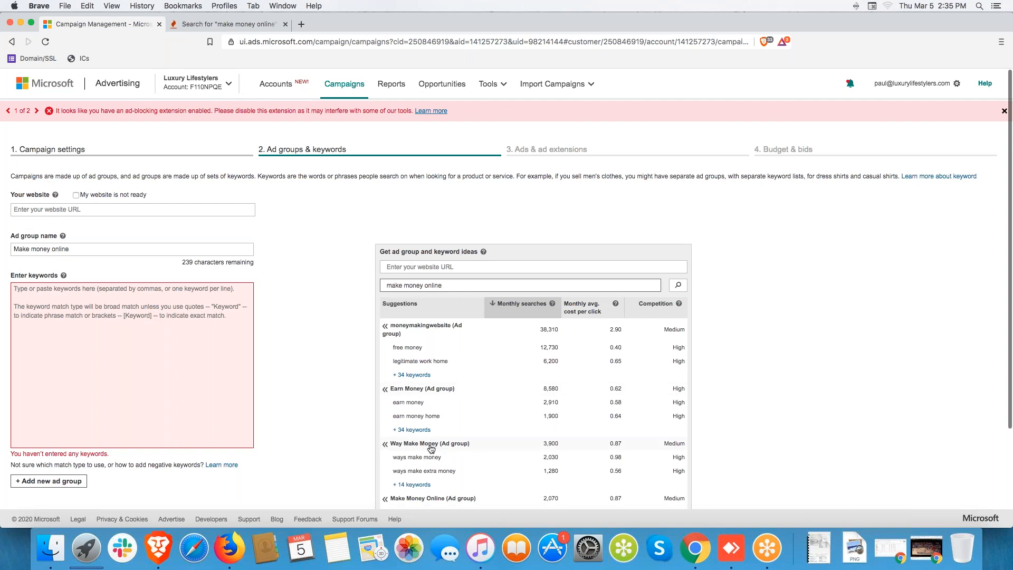
{"action": "scroll", "coordinate": [430, 450], "scroll_direction": "down", "scroll_amount": 2}
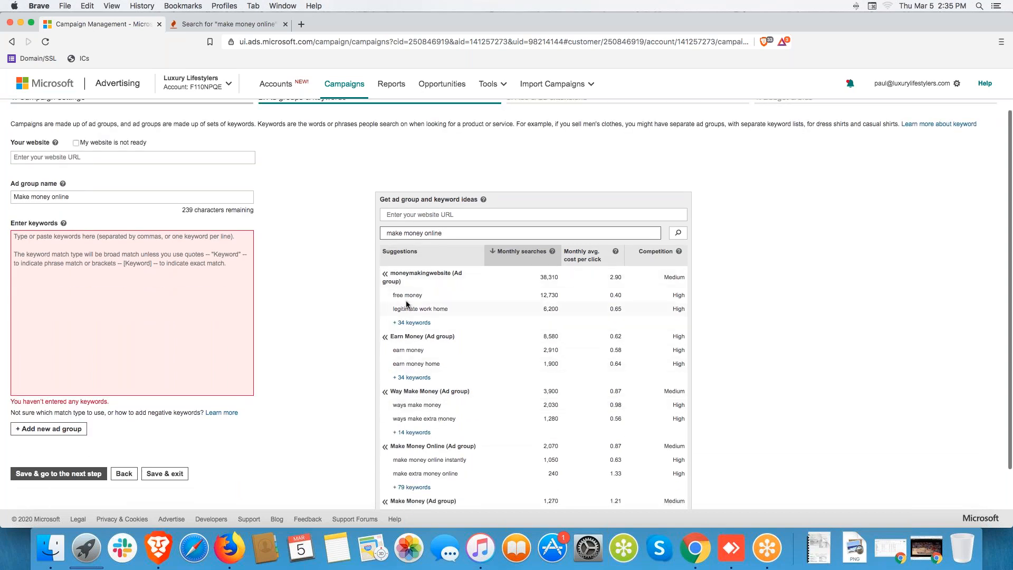
{"action": "left_click", "coordinate": [393, 336]}
{"action": "left_click_drag", "start_coordinate": [90, 368], "coordinate": [2, 229]}
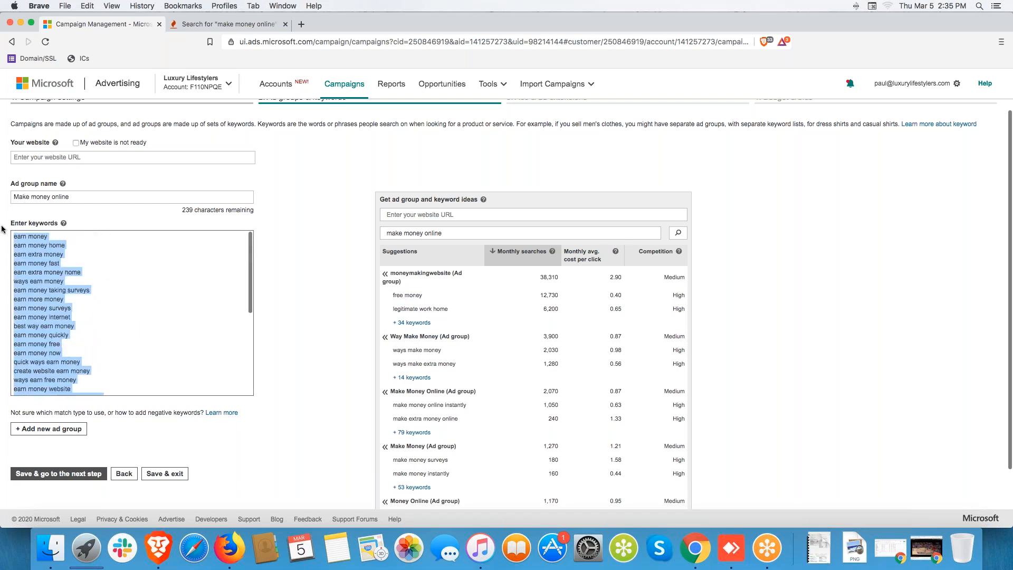
{"action": "left_click", "coordinate": [152, 299]}
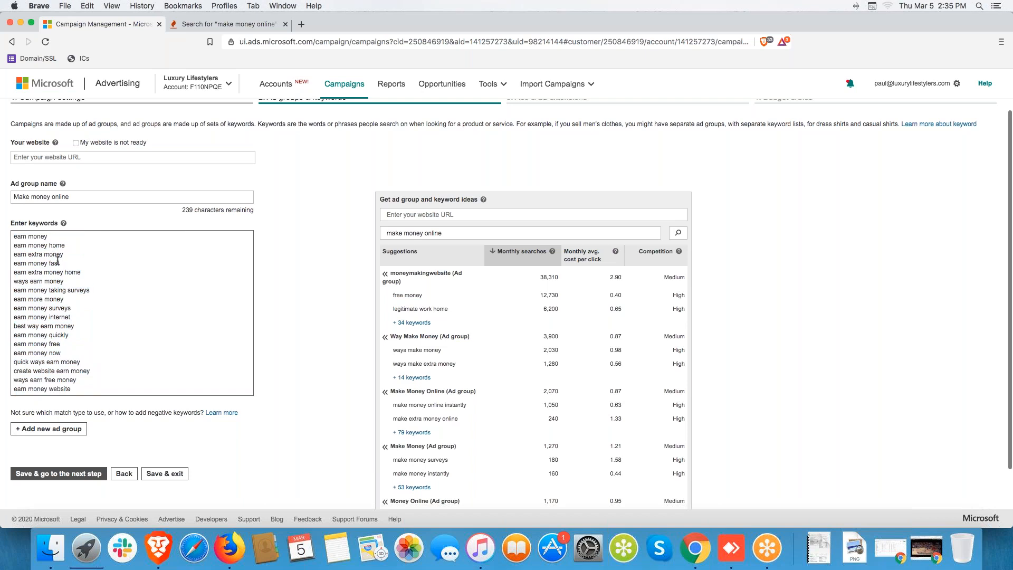
Step: Remove the keyword "earn money" from the start of the keyword list
{"action": "mouse_move", "coordinate": [11, 236]}
{"action": "left_mouse_down"}
{"action": "mouse_move", "coordinate": [49, 236]}
{"action": "mouse_move", "coordinate": [11, 246]}
{"action": "mouse_move", "coordinate": [12, 237]}
{"action": "left_mouse_up"}
{"action": "left_click", "coordinate": [44, 243]}
{"action": "key", "text": "Delete"}
{"action": "key", "text": "Delete"}
Step: Examine the keywords from "earn money home" to "earn money taking surveys" for their relevance to the ad group
{"action": "left_click_drag", "start_coordinate": [68, 236], "coordinate": [14, 254]}
{"action": "left_click", "coordinate": [66, 238]}
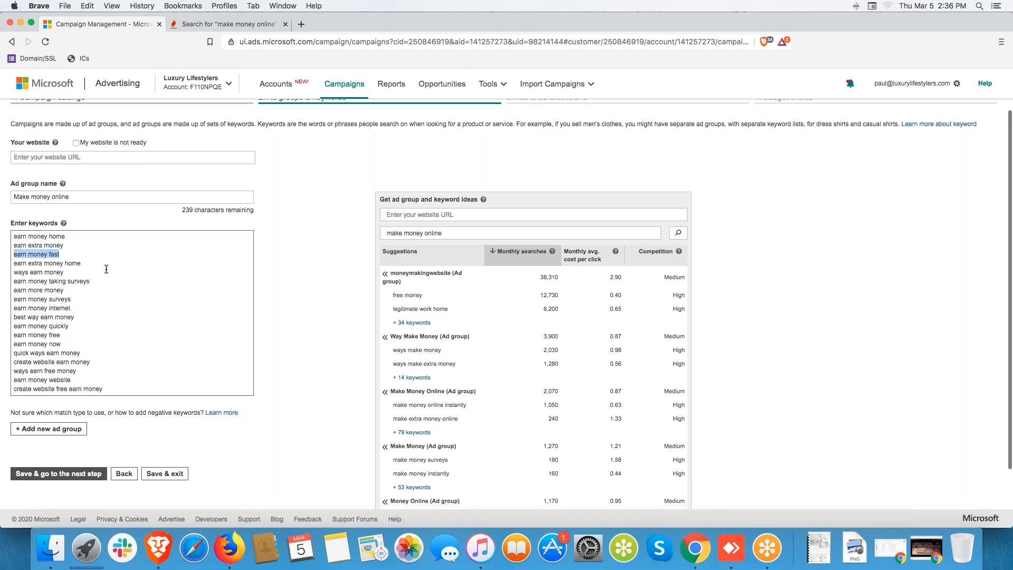
{"action": "left_click_drag", "start_coordinate": [84, 263], "coordinate": [13, 272]}
{"action": "left_click", "coordinate": [50, 272]}
{"action": "left_click", "coordinate": [73, 273]}
{"action": "left_click_drag", "start_coordinate": [100, 282], "coordinate": [13, 281]}
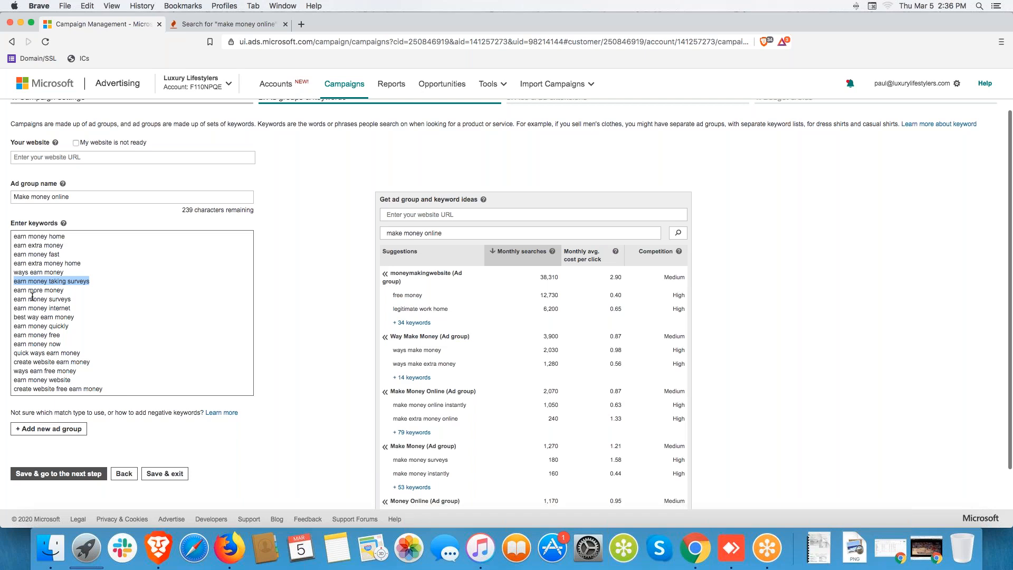
Step: Remove the keywords "earn money taking surveys", "earn more money" and "earn money surveys" from the "Make money online" keyword list
{"action": "key", "text": "BackSpace"}
{"action": "key", "text": "BackSpace"}
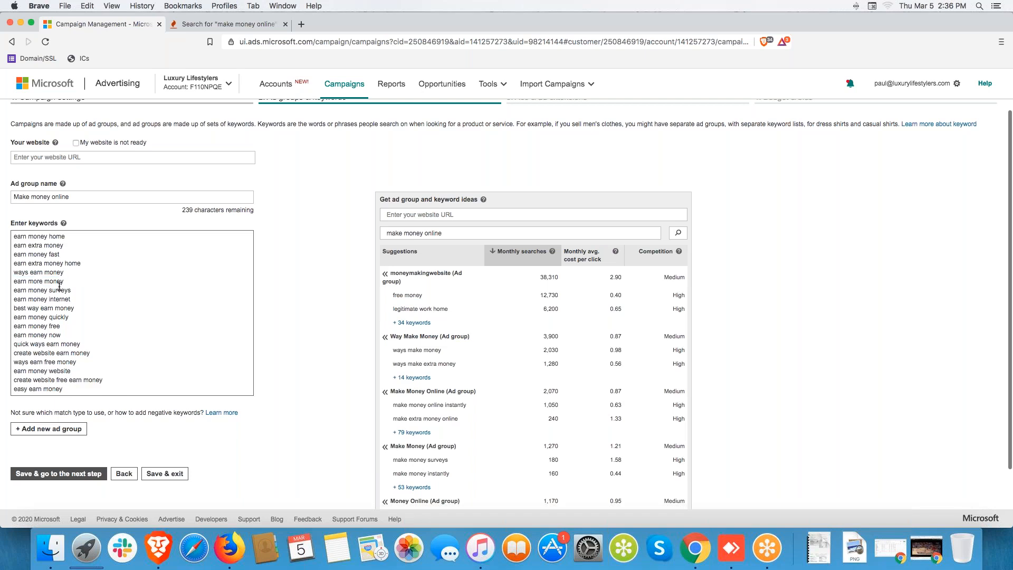
{"action": "left_click_drag", "start_coordinate": [80, 283], "coordinate": [8, 282]}
{"action": "left_click", "coordinate": [90, 291]}
{"action": "key", "text": "BackSpace"}
{"action": "key", "text": "BackSpace"}
{"action": "left_click_drag", "start_coordinate": [72, 281], "coordinate": [12, 281]}
{"action": "key", "text": "BackSpace"}
{"action": "key", "text": "BackSpace"}
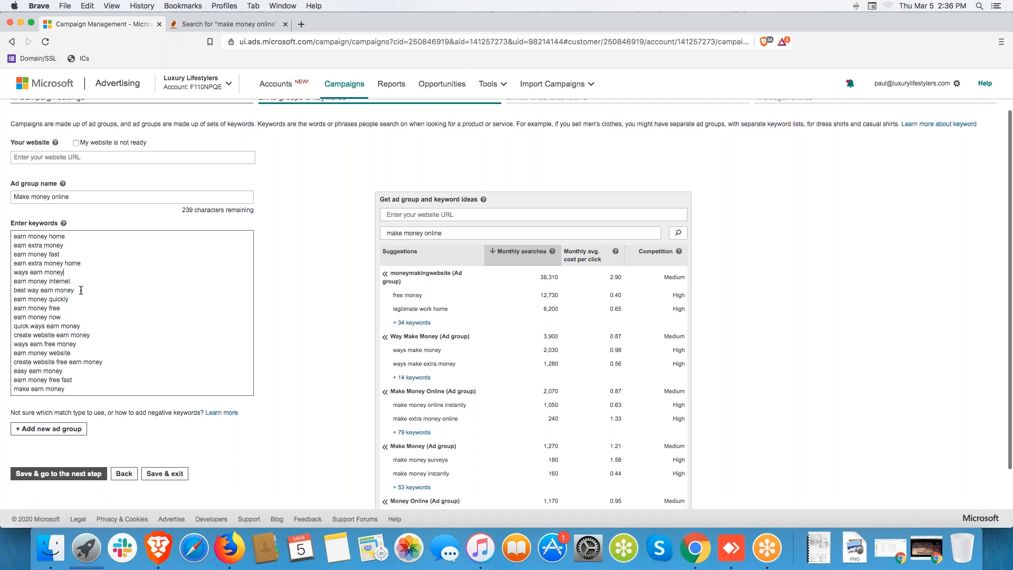
Step: Look through all suggested keywords of the "Make Money" ad group idea
{"action": "scroll", "coordinate": [56, 332], "scroll_direction": "down", "scroll_amount": 5}
{"action": "scroll", "coordinate": [61, 317], "scroll_direction": "down", "scroll_amount": 3}
{"action": "scroll", "coordinate": [62, 301], "scroll_direction": "up", "scroll_amount": 5}
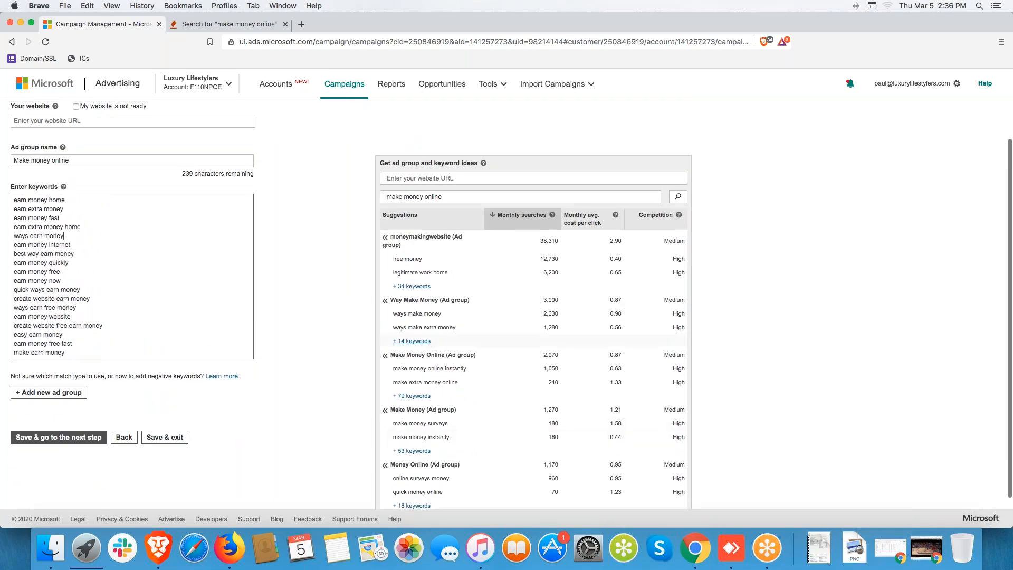
{"action": "scroll", "coordinate": [419, 326], "scroll_direction": "down", "scroll_amount": 2}
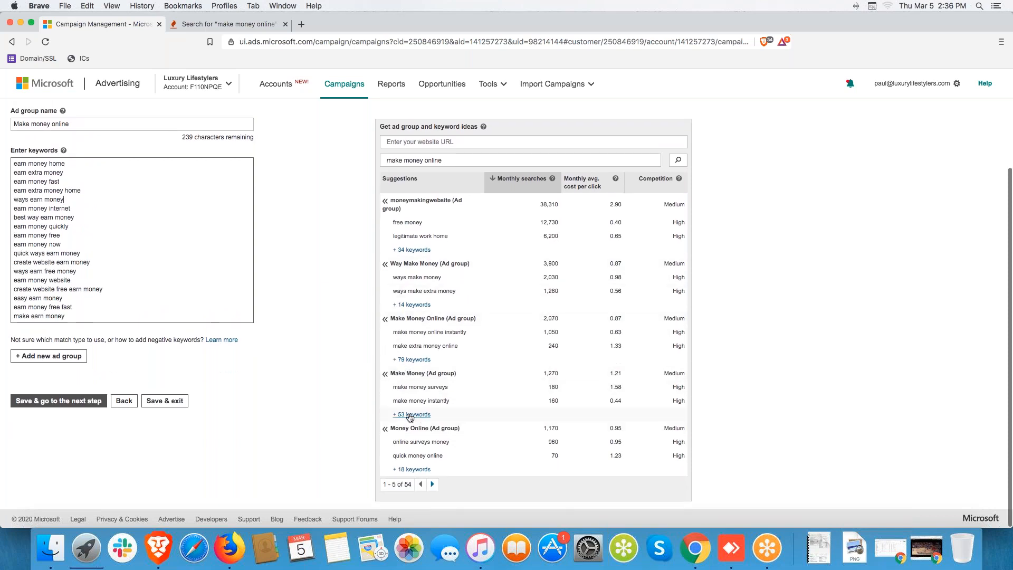
{"action": "left_click", "coordinate": [407, 416]}
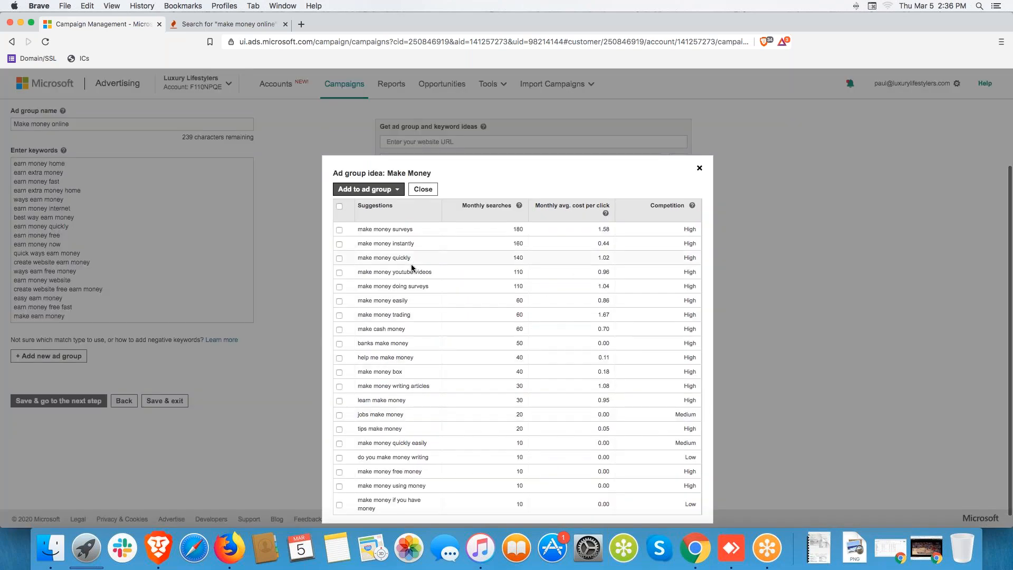
{"action": "scroll", "coordinate": [412, 269], "scroll_direction": "down", "scroll_amount": 5}
{"action": "scroll", "coordinate": [412, 269], "scroll_direction": "down", "scroll_amount": 5}
{"action": "scroll", "coordinate": [380, 270], "scroll_direction": "up", "scroll_amount": 15}
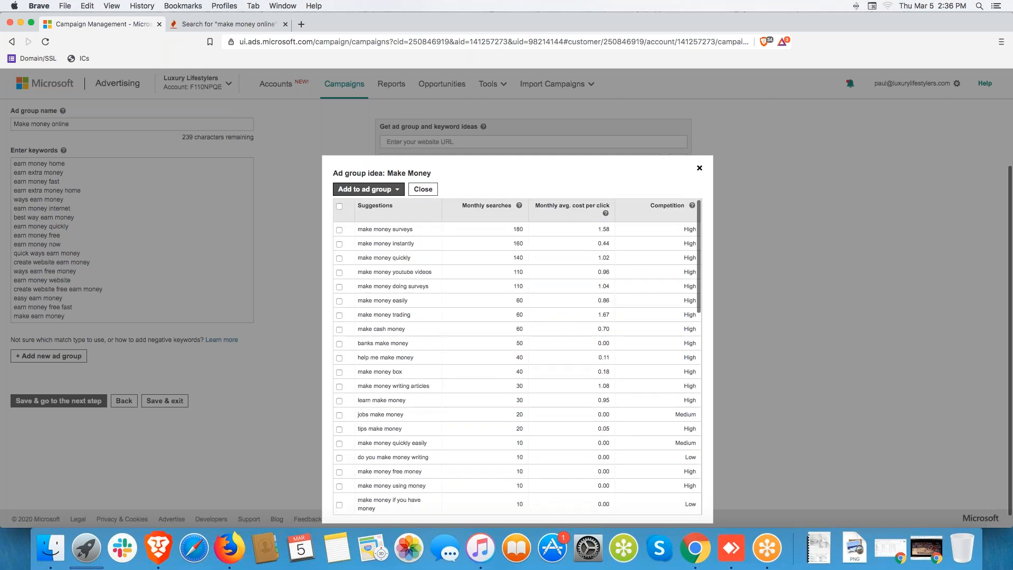
{"action": "left_click", "coordinate": [339, 272]}
{"action": "left_click", "coordinate": [340, 315]}
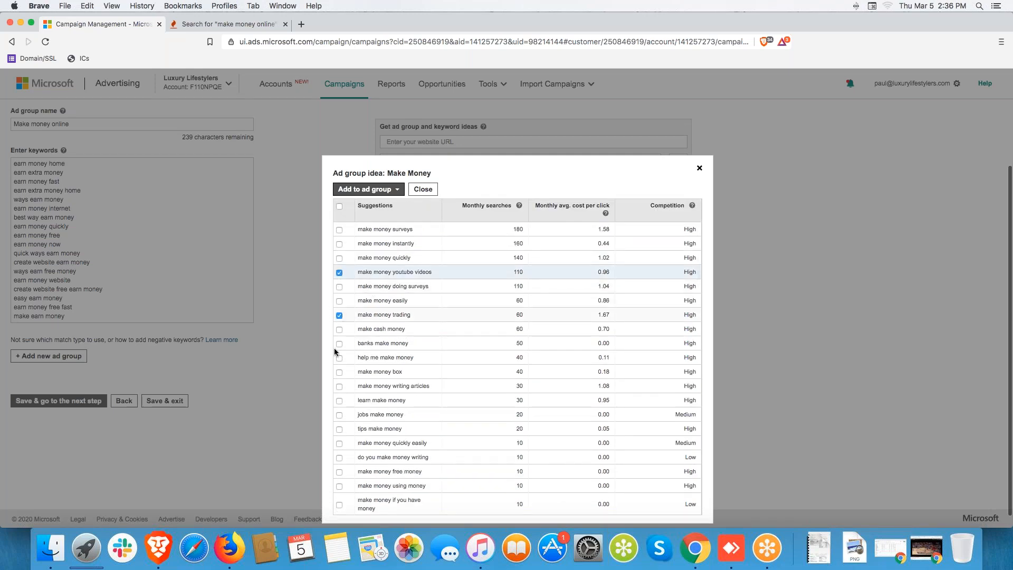
{"action": "left_click", "coordinate": [339, 358]}
{"action": "left_click", "coordinate": [395, 189]}
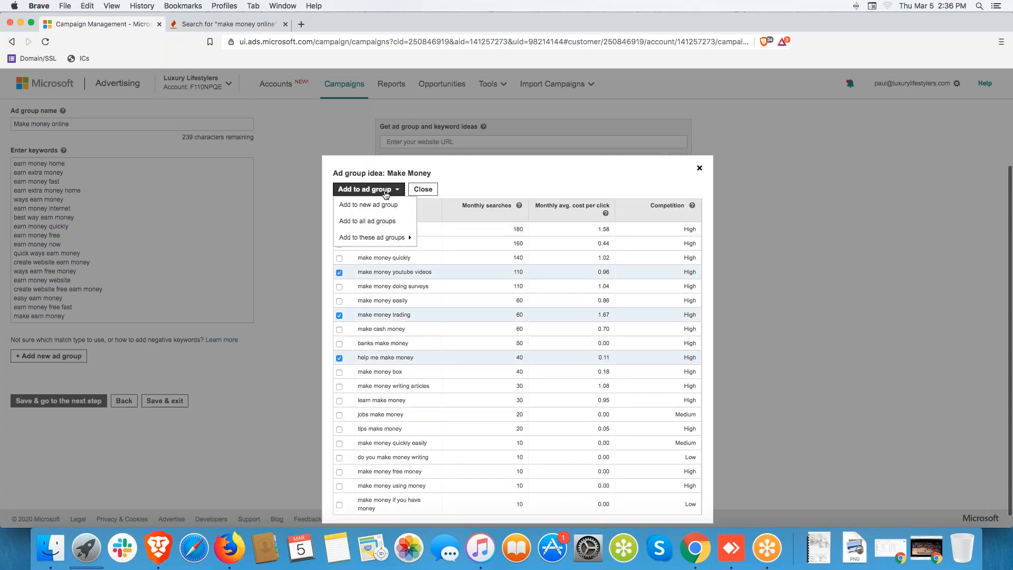
{"action": "mouse_move", "coordinate": [391, 238]}
{"action": "left_click", "coordinate": [434, 240]}
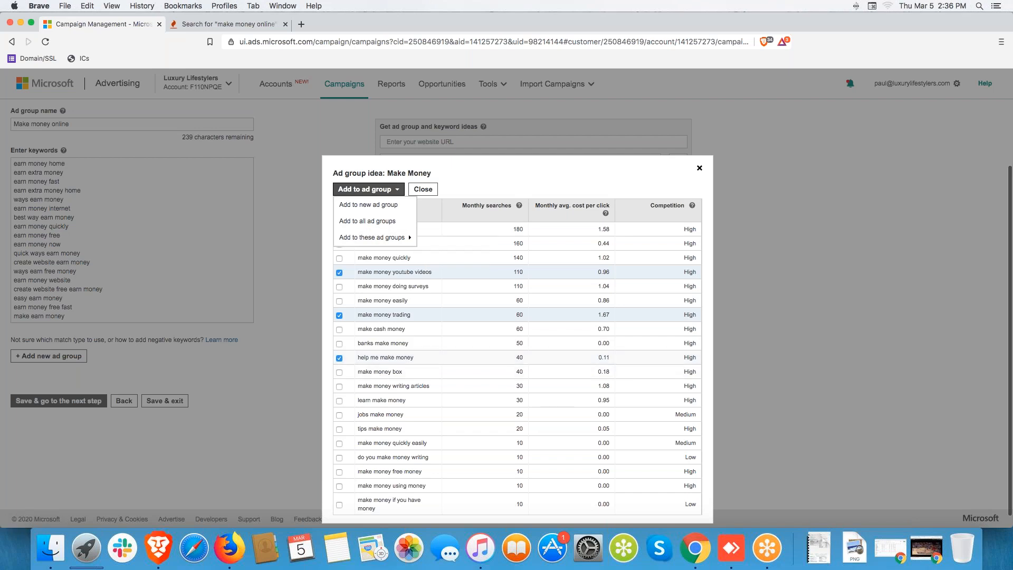
{"action": "left_click", "coordinate": [423, 189]}
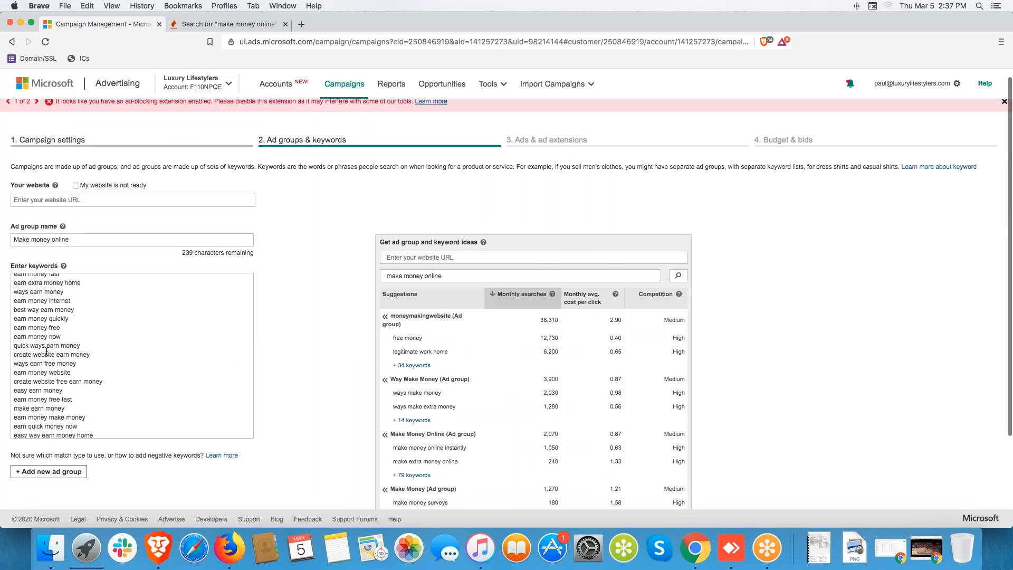
Step: Examine the "Make money online" keyword list through to its end, then the entries "earn money home" and "earn money fast"
{"action": "scroll", "coordinate": [87, 338], "scroll_direction": "down", "scroll_amount": 3}
{"action": "scroll", "coordinate": [87, 338], "scroll_direction": "down", "scroll_amount": 1}
{"action": "scroll", "coordinate": [85, 340], "scroll_direction": "down", "scroll_amount": 2}
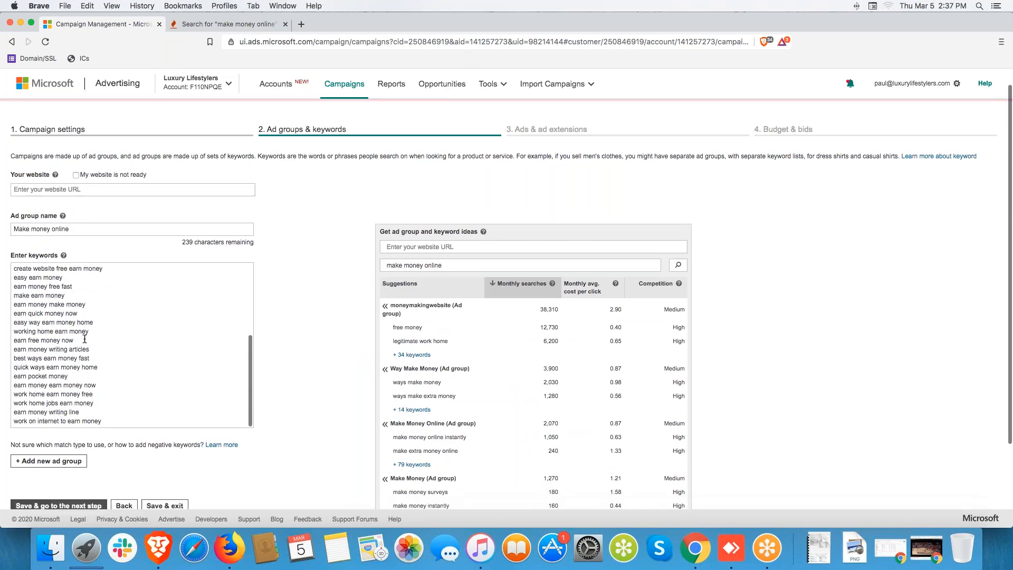
{"action": "scroll", "coordinate": [85, 338], "scroll_direction": "up", "scroll_amount": 2}
{"action": "scroll", "coordinate": [84, 339], "scroll_direction": "up", "scroll_amount": 2}
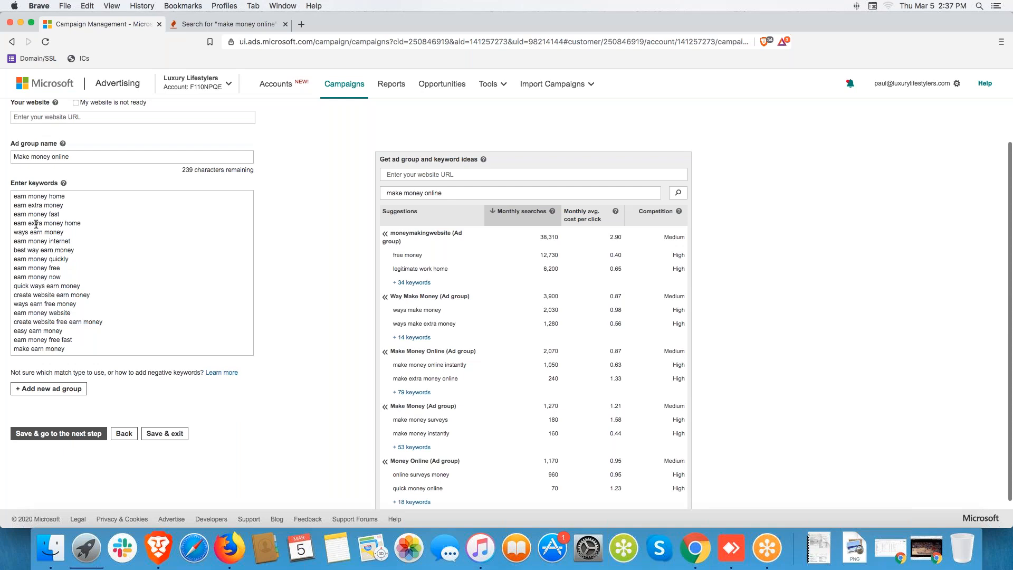
{"action": "left_click_drag", "start_coordinate": [16, 196], "coordinate": [64, 196]}
{"action": "left_click", "coordinate": [75, 213]}
{"action": "left_click_drag", "start_coordinate": [13, 196], "coordinate": [65, 196]}
{"action": "left_click", "coordinate": [32, 249]}
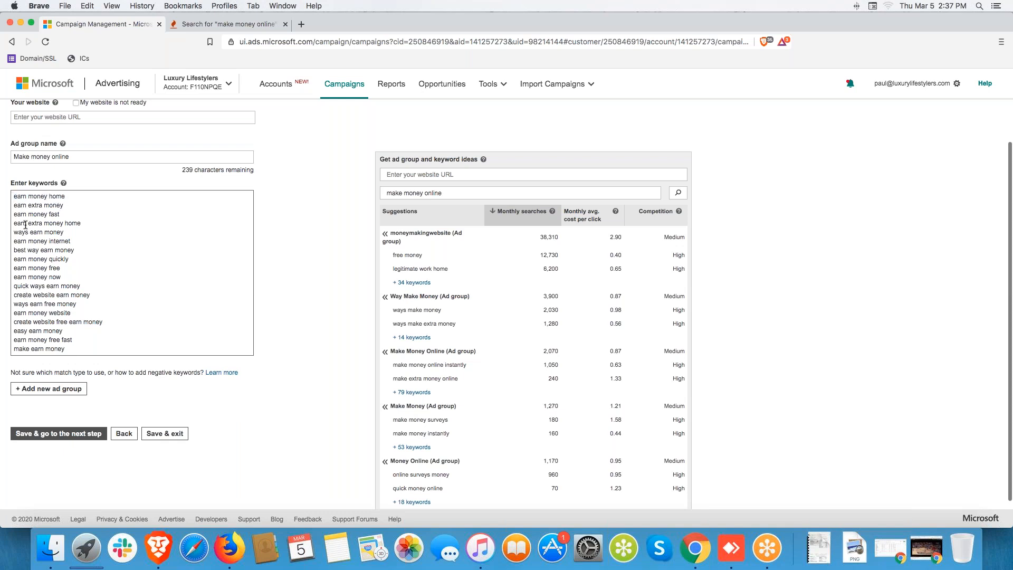
{"action": "left_click_drag", "start_coordinate": [13, 213], "coordinate": [63, 215]}
{"action": "left_click", "coordinate": [62, 216]}
{"action": "scroll", "coordinate": [51, 287], "scroll_direction": "up", "scroll_amount": 3}
{"action": "scroll", "coordinate": [51, 289], "scroll_direction": "down", "scroll_amount": 1}
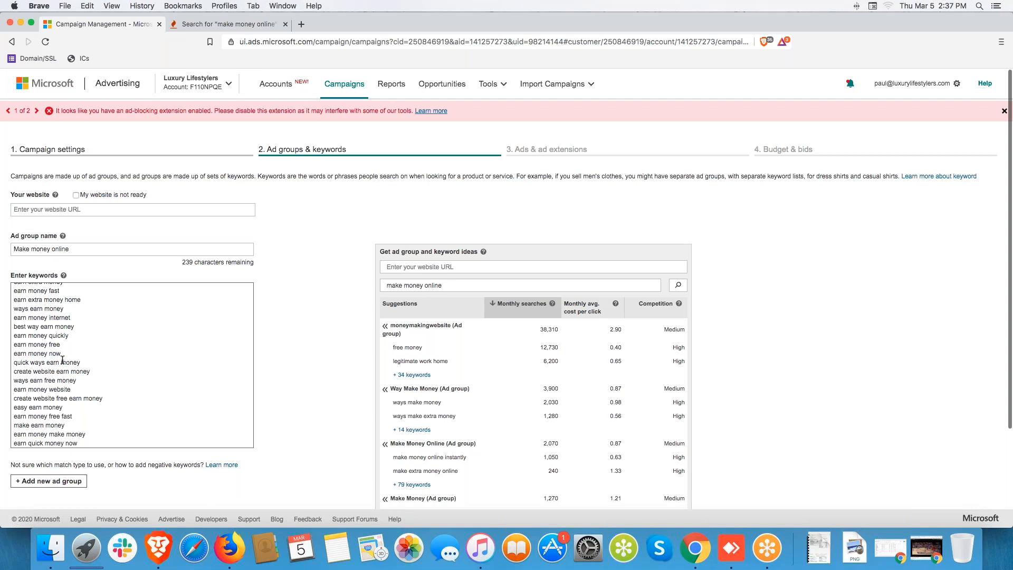
{"action": "scroll", "coordinate": [42, 342], "scroll_direction": "up", "scroll_amount": 2}
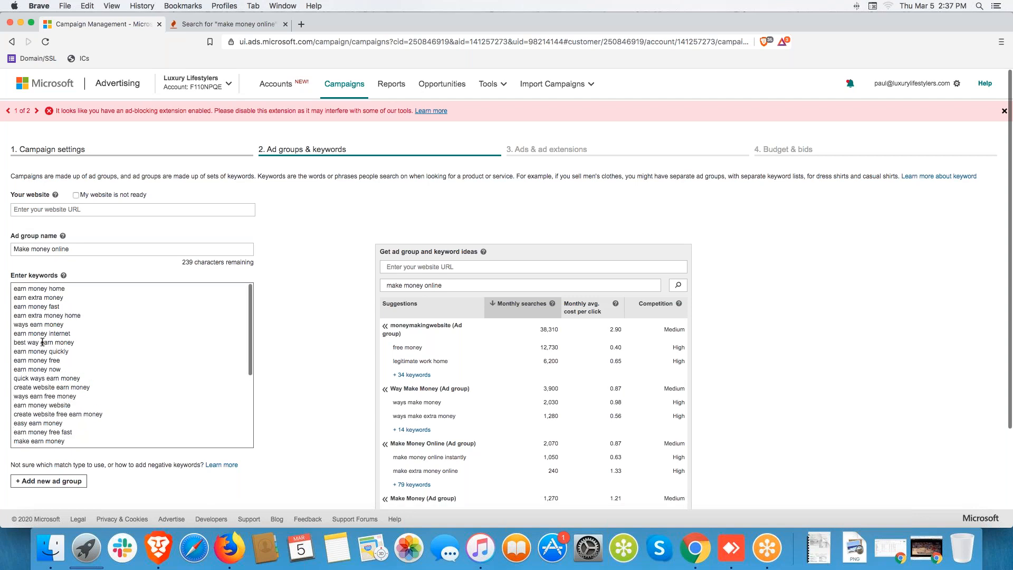
Step: Turn the first keyword into a modified broad match by prefixing each word with a plus: "+earn +money +home"
{"action": "type", "text": "+"}
{"action": "left_click", "coordinate": [31, 289]}
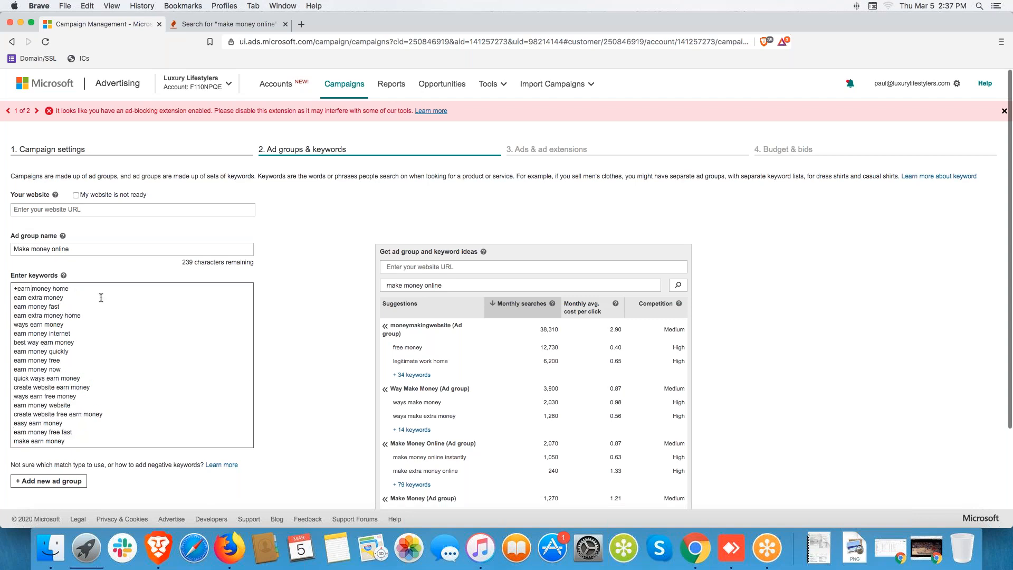
{"action": "type", "text": "+"}
{"action": "left_click", "coordinate": [59, 290]}
{"action": "type", "text": "+"}
Step: Examine the plus-sign notation of the modified broad match keyword "+earn +money +home"
{"action": "left_click_drag", "start_coordinate": [14, 290], "coordinate": [84, 289]}
{"action": "left_click", "coordinate": [65, 289]}
{"action": "left_click_drag", "start_coordinate": [14, 289], "coordinate": [77, 288]}
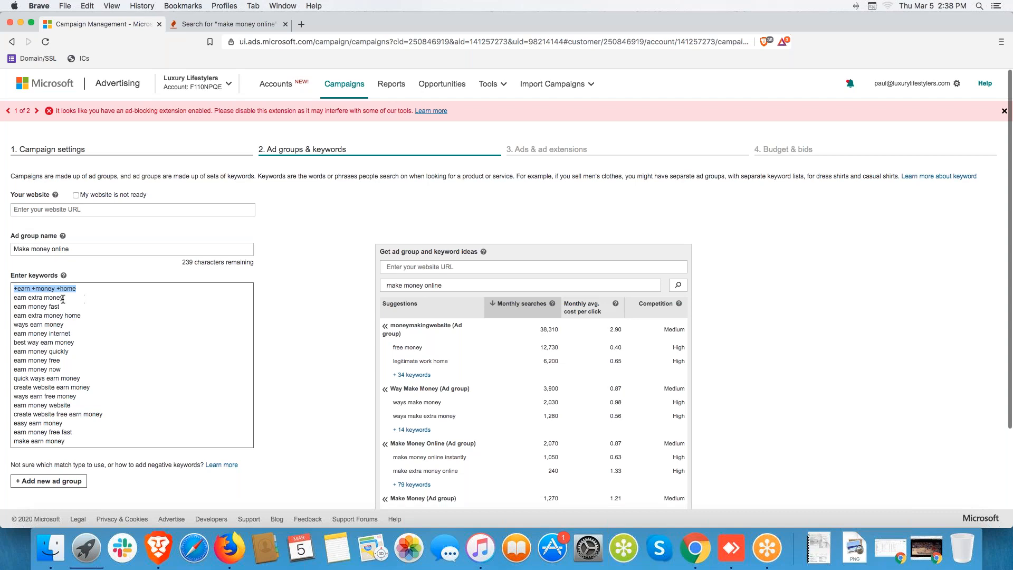
{"action": "left_click", "coordinate": [47, 290]}
{"action": "left_click_drag", "start_coordinate": [76, 290], "coordinate": [24, 289]}
{"action": "left_click", "coordinate": [24, 290]}
{"action": "left_click_drag", "start_coordinate": [77, 289], "coordinate": [12, 290]}
{"action": "left_click", "coordinate": [17, 290]}
{"action": "left_click", "coordinate": [77, 290]}
{"action": "left_click_drag", "start_coordinate": [78, 290], "coordinate": [21, 290]}
Step: Remove the plus signs from the first keyword and enclose it in quotation marks as a phrase match for "earn money home"
{"action": "left_click", "coordinate": [21, 290]}
{"action": "key", "text": "BackSpace"}
{"action": "left_click", "coordinate": [31, 289]}
{"action": "key", "text": "BackSpace"}
{"action": "left_click", "coordinate": [51, 288]}
{"action": "key", "text": "BackSpace"}
{"action": "type", "text": "\""}
{"action": "left_click", "coordinate": [15, 289]}
{"action": "type", "text": "\""}
{"action": "left_click_drag", "start_coordinate": [79, 290], "coordinate": [14, 286]}
{"action": "left_click", "coordinate": [23, 297]}
Step: Replace the first keyword's quotation marks with square brackets to make it the exact match [earn money home]
{"action": "left_click", "coordinate": [85, 287]}
{"action": "left_click", "coordinate": [17, 288]}
{"action": "key", "text": "BackSpace"}
{"action": "type", "text": "["}
{"action": "left_click_drag", "start_coordinate": [17, 287], "coordinate": [14, 288]}
{"action": "left_click", "coordinate": [22, 358]}
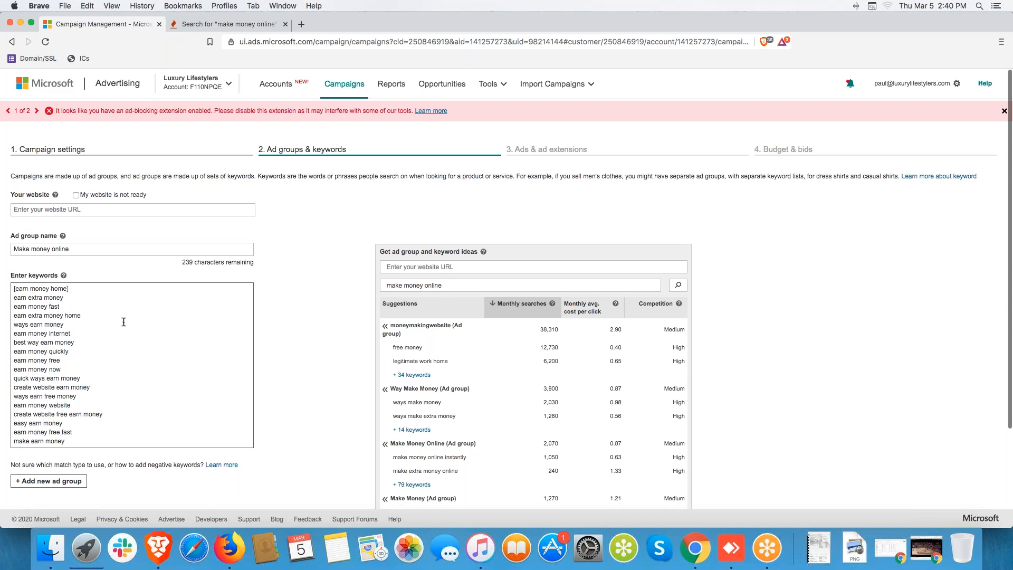
Step: Add a second ad group to the campaign and name it "Affiliate marketing"
{"action": "type", "text": "earn money make money earn quick money now easy way earn money home working home earn money earn free money now earn money writing articles best ways earn money fast quick ways earn money home earn pocket money earn money earn money now work home earn money free work home jobs earn money earn money writing line work on internet to earn money"}
{"action": "scroll", "coordinate": [130, 371], "scroll_direction": "down", "scroll_amount": 1}
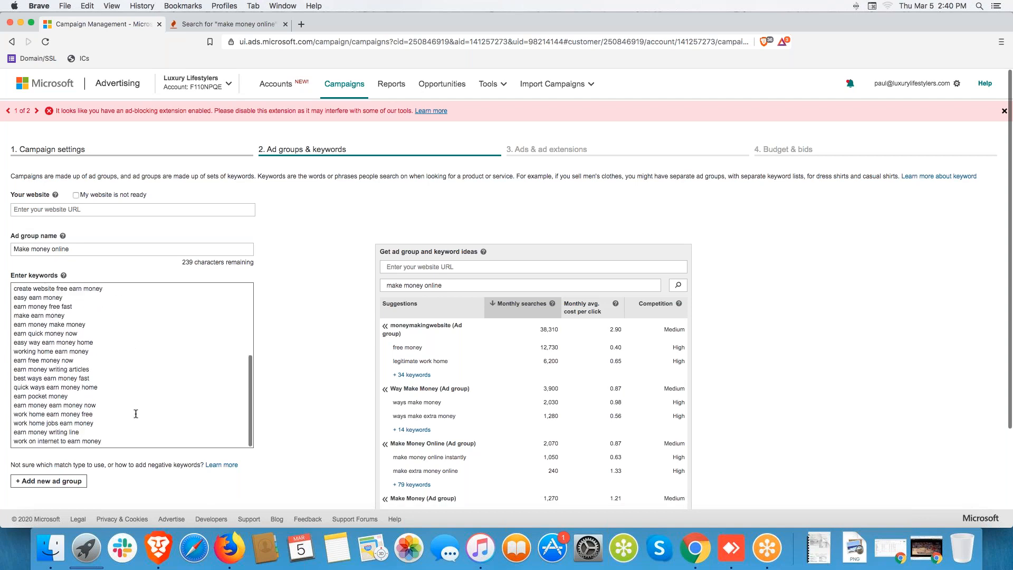
{"action": "scroll", "coordinate": [129, 358], "scroll_direction": "down", "scroll_amount": 3}
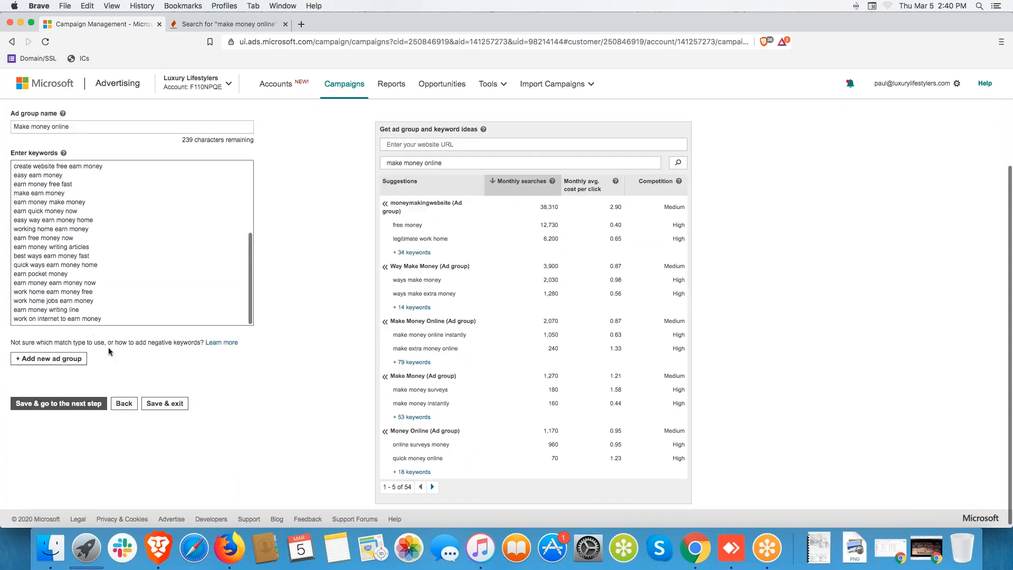
{"action": "left_click", "coordinate": [47, 359]}
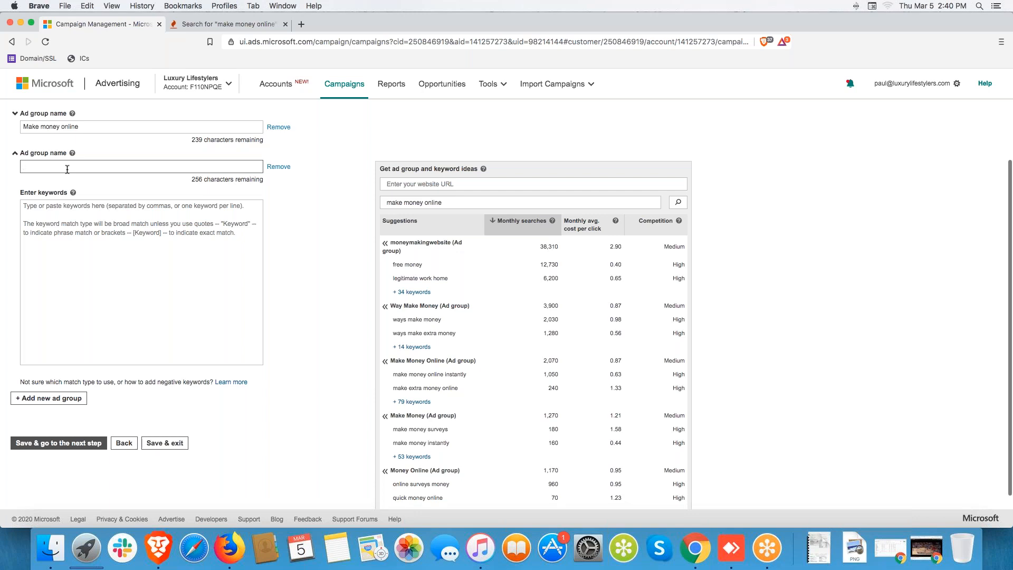
{"action": "type", "text": "Affiliate marketing"}
{"action": "left_click", "coordinate": [67, 228]}
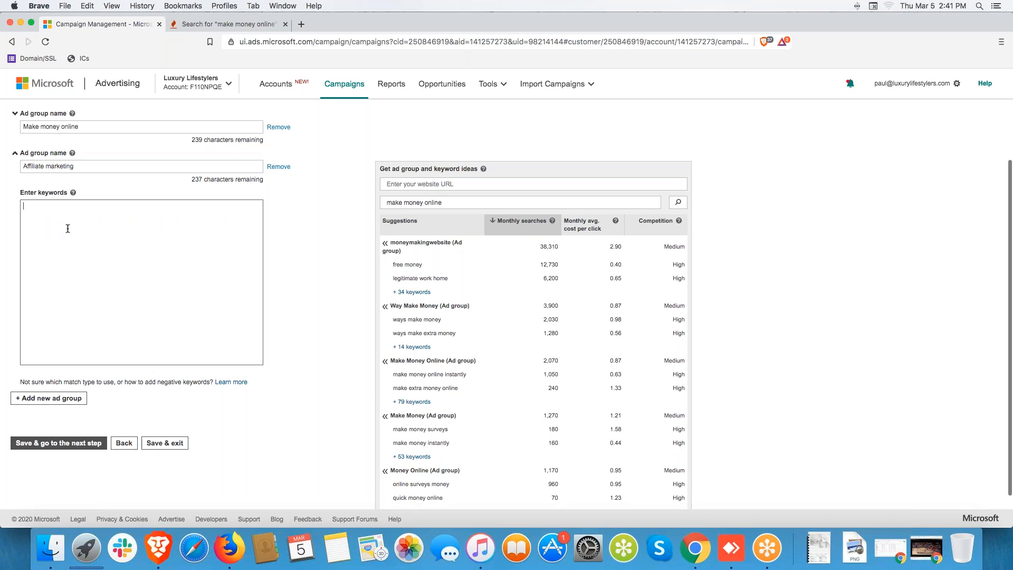
Step: Search the ad group and keyword ideas for "affiliate marketing course"
{"action": "triple_click", "coordinate": [464, 203]}
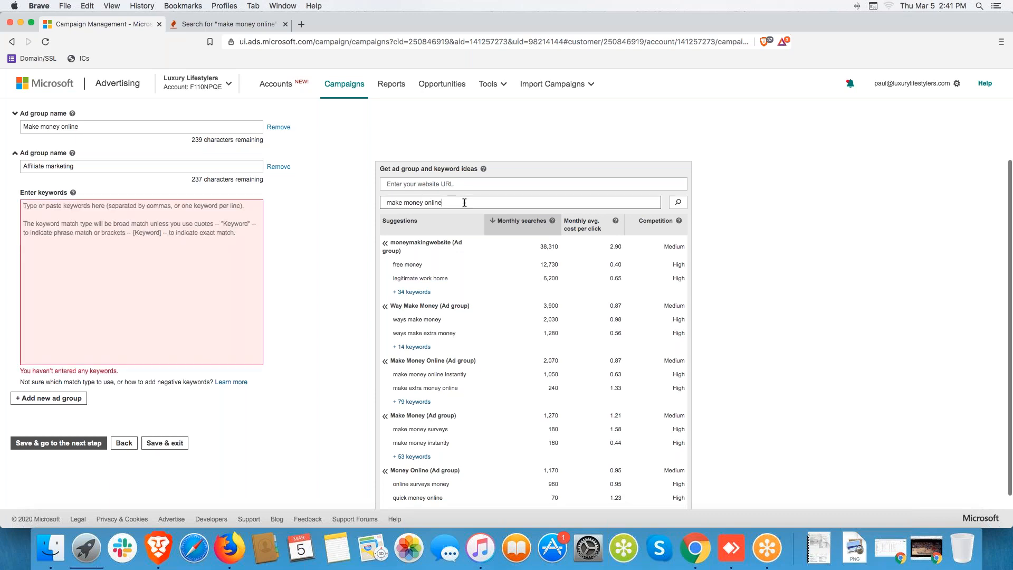
{"action": "type", "text": "affilate"}
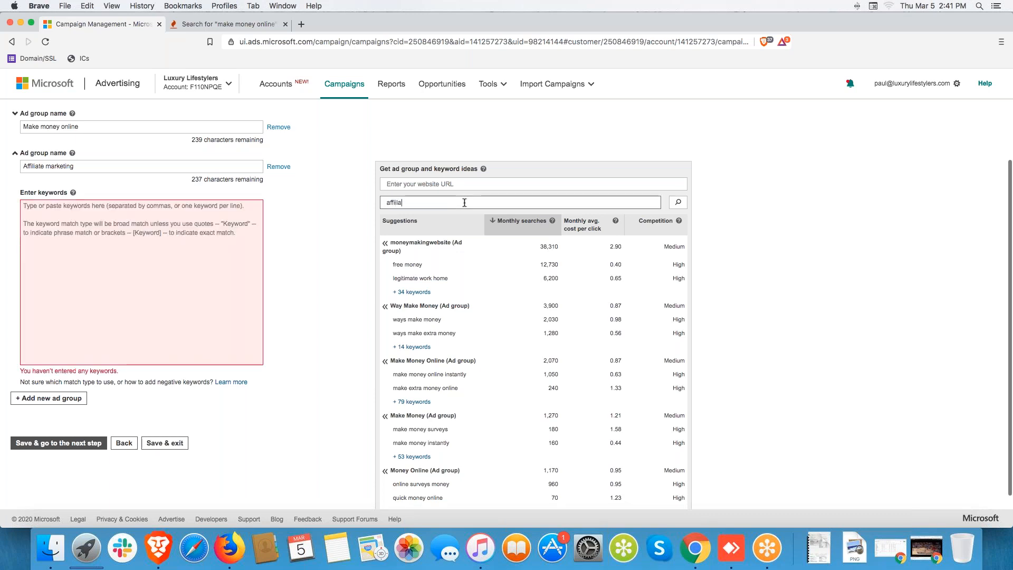
{"action": "key", "text": "BackSpace"}
{"action": "key", "text": "BackSpace"}
{"action": "key", "text": "BackSpace"}
{"action": "key", "text": "BackSpace"}
{"action": "key", "text": "BackSpace"}
{"action": "type", "text": "liate marketing course"}
{"action": "key", "text": "Return"}
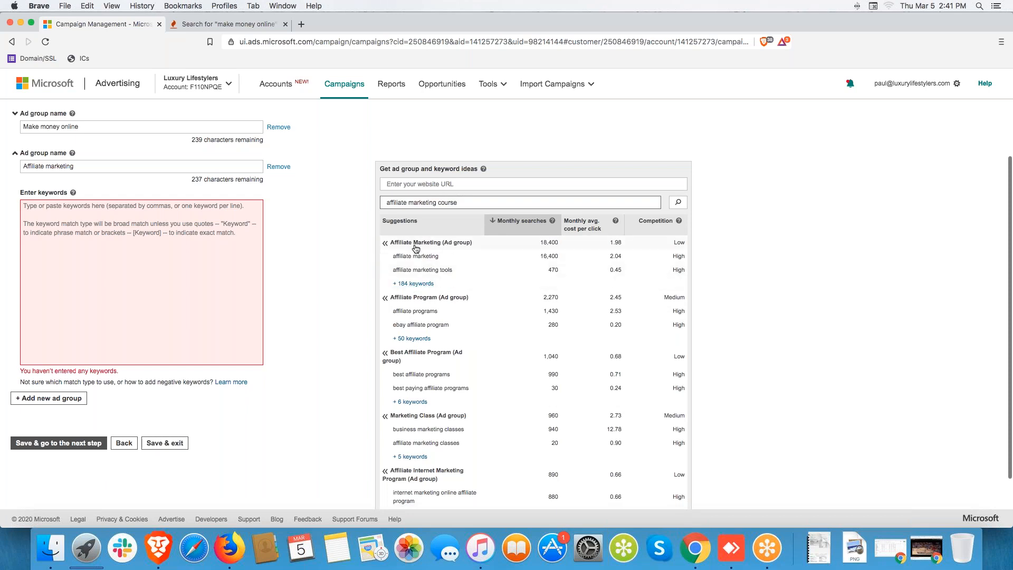
Step: In the "Affiliate Marketing" idea, select the affiliate marketing keywords for tools, dummies, ideas, strategies and blog, plus "getting started affiliate marketing"
{"action": "left_click", "coordinate": [415, 284]}
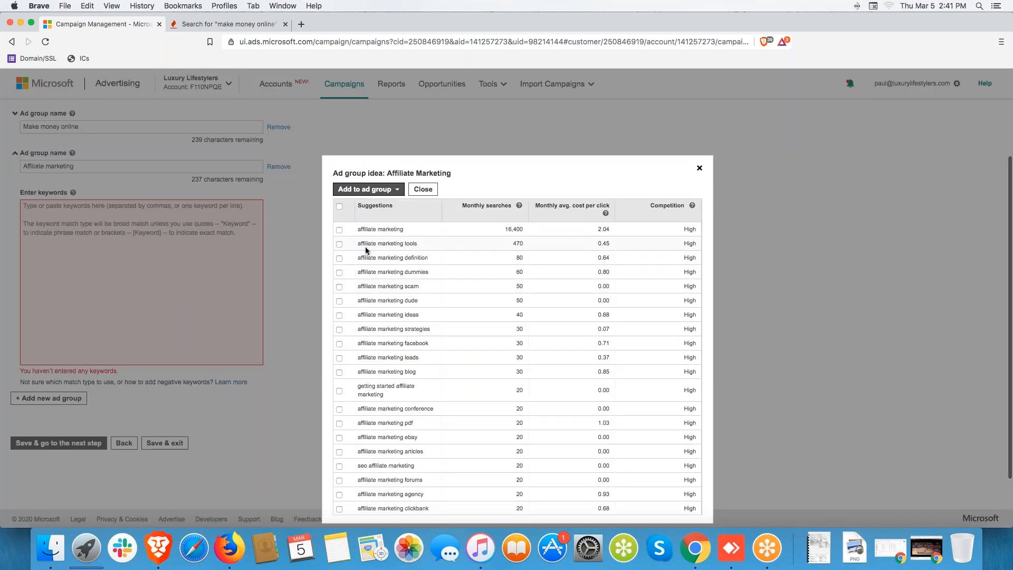
{"action": "left_click", "coordinate": [339, 244]}
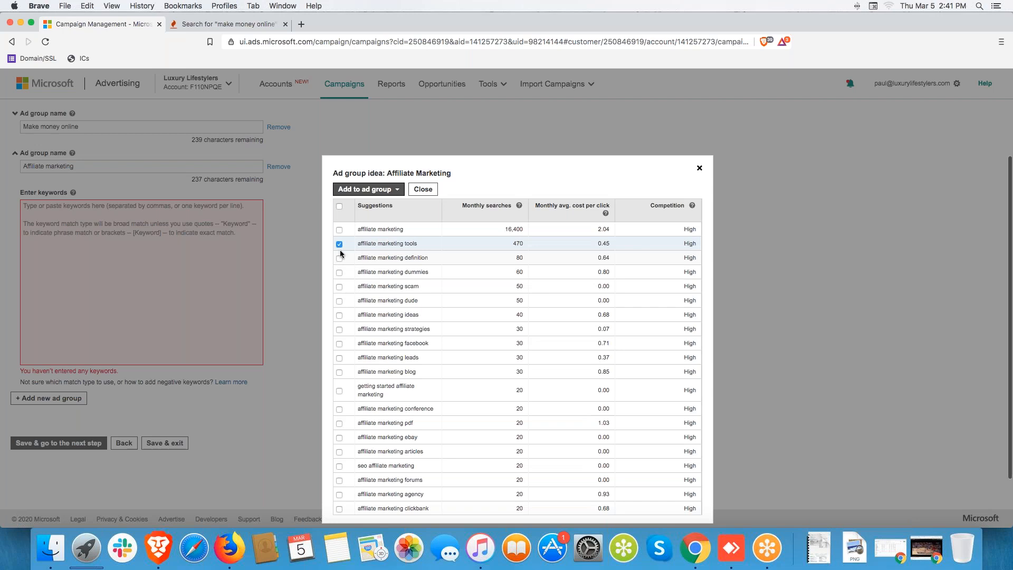
{"action": "left_click", "coordinate": [339, 273]}
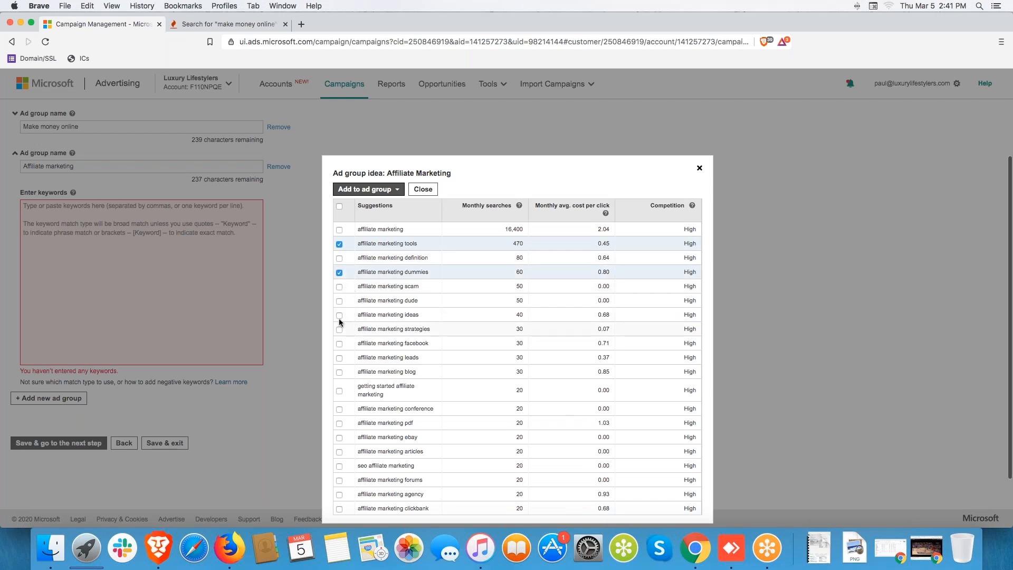
{"action": "left_click", "coordinate": [339, 316]}
{"action": "scroll", "coordinate": [350, 338], "scroll_direction": "down", "scroll_amount": 1}
{"action": "left_click", "coordinate": [340, 310]}
{"action": "scroll", "coordinate": [342, 317], "scroll_direction": "down", "scroll_amount": 2}
{"action": "left_click", "coordinate": [340, 337]}
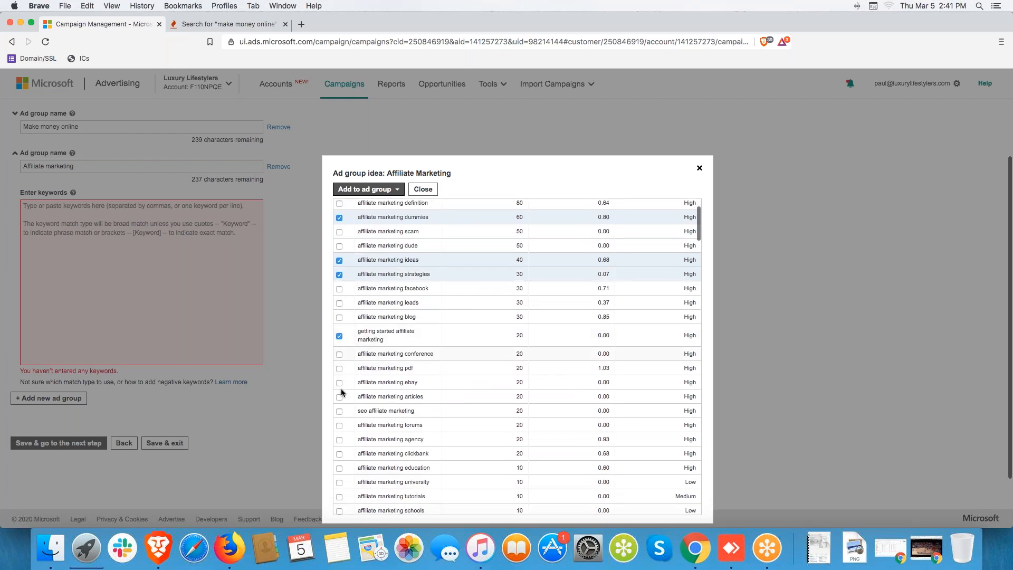
{"action": "left_click", "coordinate": [340, 319]}
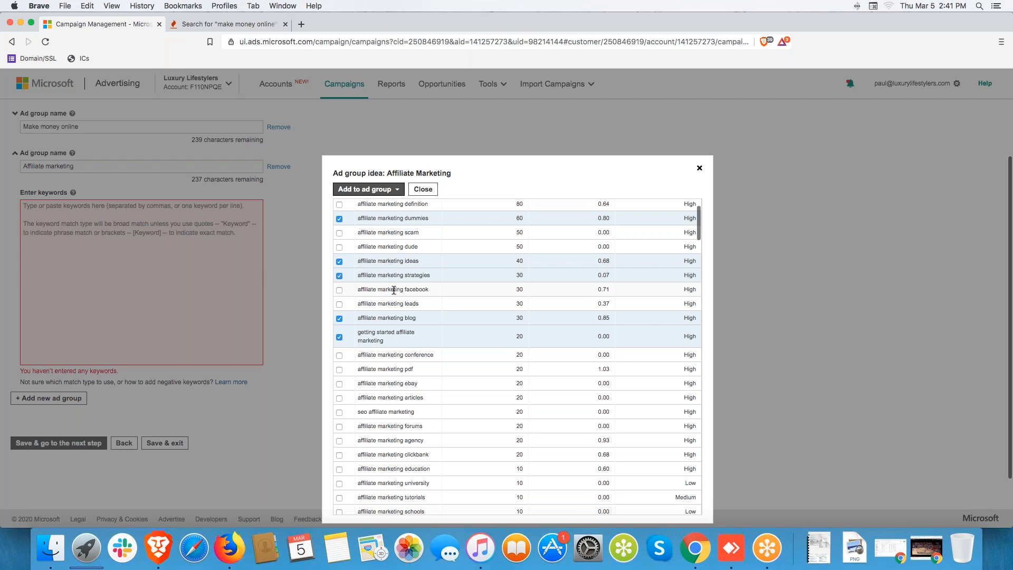
Step: Add the selected keyword suggestions only to the "Affiliate marketing" ad group and go to its keyword list
{"action": "left_click", "coordinate": [396, 190]}
{"action": "mouse_move", "coordinate": [362, 238]}
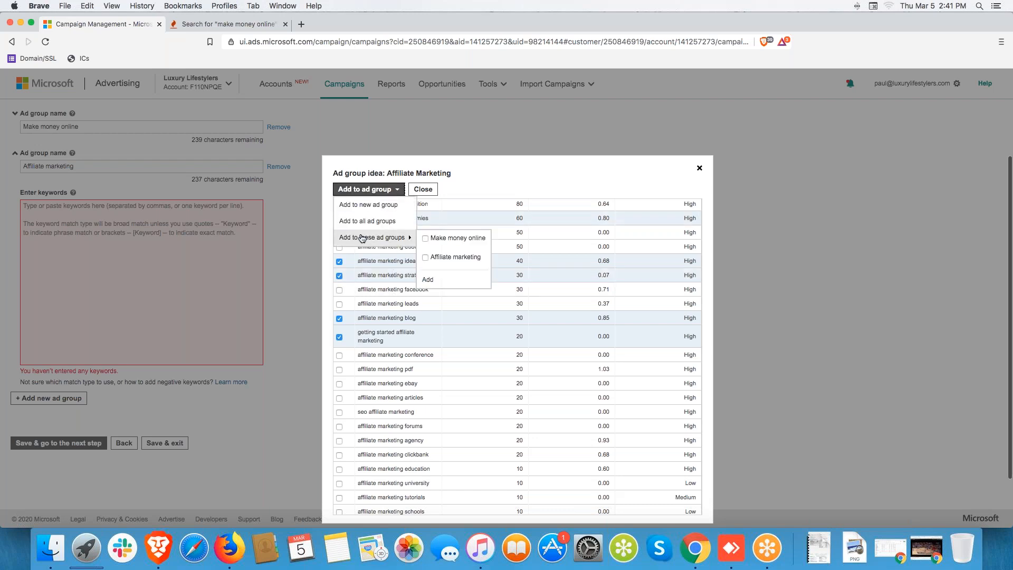
{"action": "left_click", "coordinate": [425, 258]}
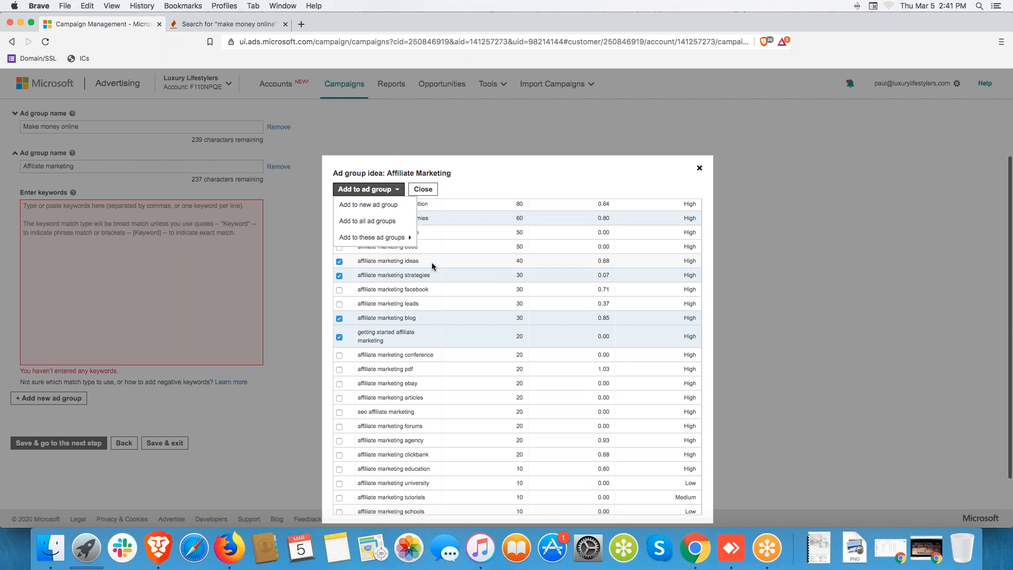
{"action": "scroll", "coordinate": [452, 388], "scroll_direction": "down", "scroll_amount": 6}
{"action": "scroll", "coordinate": [451, 388], "scroll_direction": "up", "scroll_amount": 10}
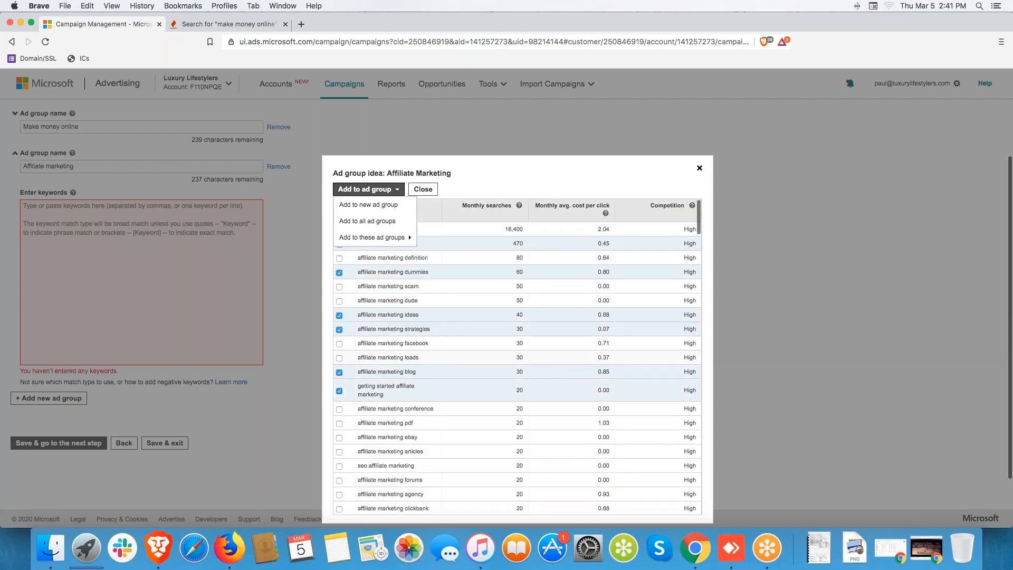
{"action": "mouse_move", "coordinate": [390, 237]}
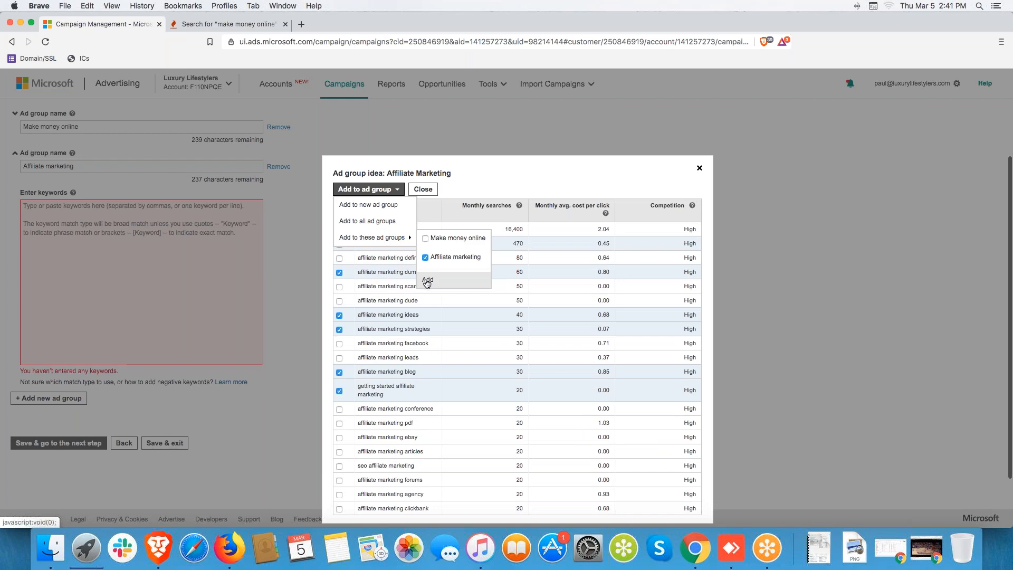
{"action": "left_click", "coordinate": [426, 284]}
{"action": "left_click", "coordinate": [121, 252]}
{"action": "key", "text": "super+a"}
{"action": "left_click", "coordinate": [129, 242]}
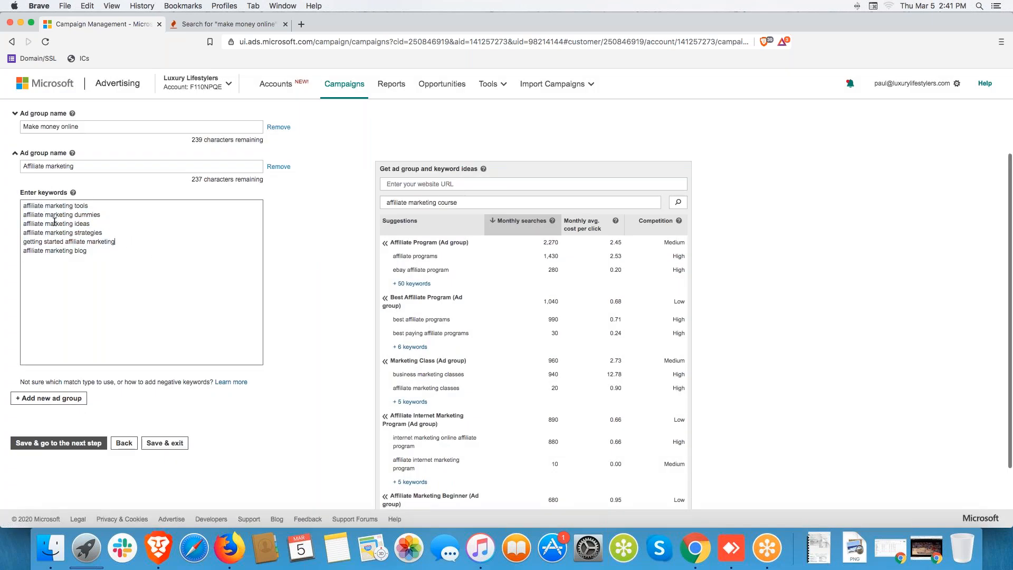
Step: Mark each word of the "affiliate marketing tools" keyword with a plus sign so it reads "+affiliate +marketing +tools"
{"action": "left_click", "coordinate": [24, 206]}
{"action": "type", "text": "+"}
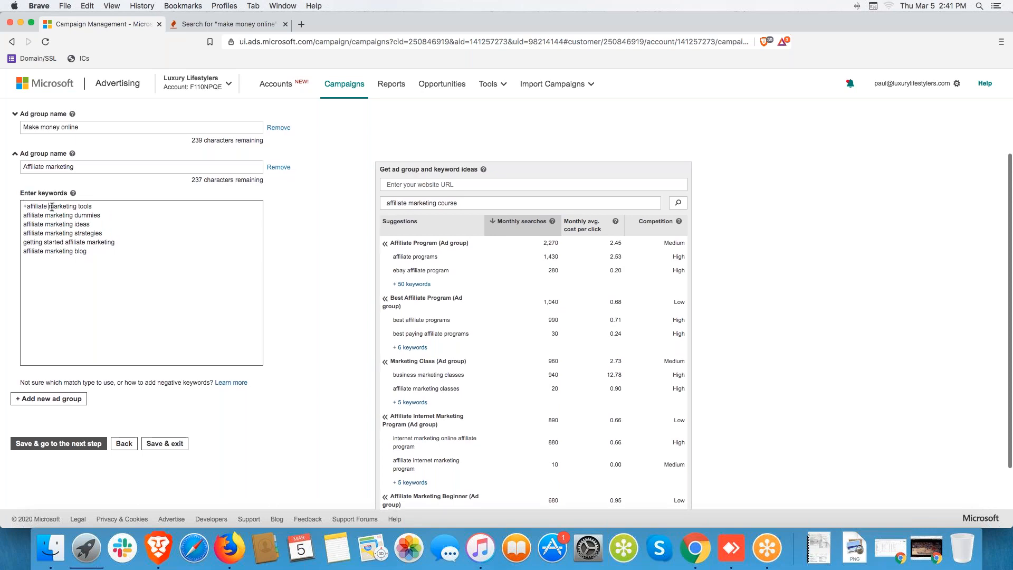
{"action": "left_click", "coordinate": [49, 206]}
{"action": "type", "text": "+"}
{"action": "left_click", "coordinate": [82, 206]}
{"action": "type", "text": "+"}
Step: Enclose the "affiliate marketing dummies" keyword in double quotation marks, then save the ad groups and continue to the ads stage
{"action": "left_click", "coordinate": [108, 217]}
{"action": "type", "text": "\""}
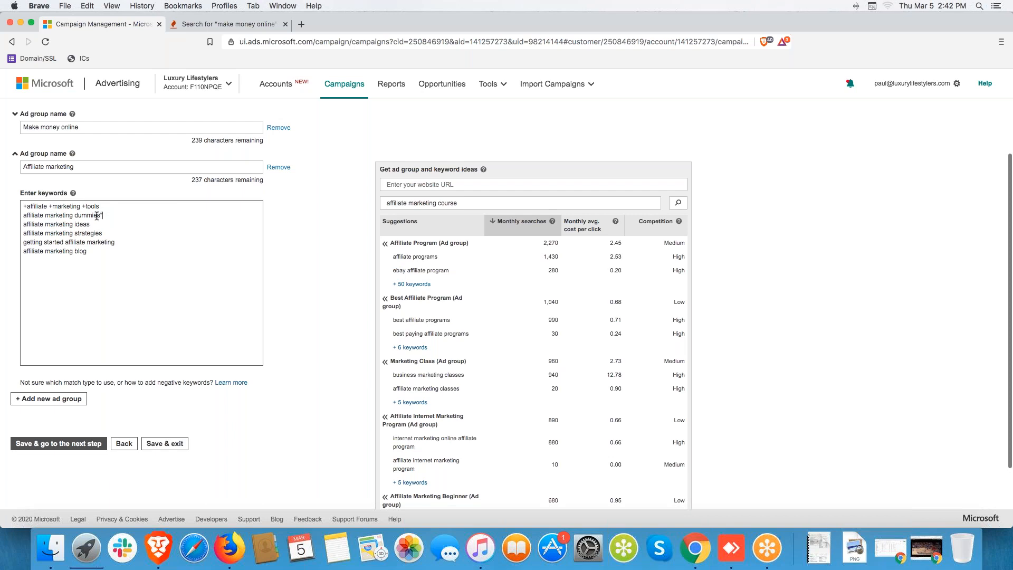
{"action": "left_click", "coordinate": [24, 214]}
{"action": "type", "text": "\""}
{"action": "scroll", "coordinate": [62, 331], "scroll_direction": "up", "scroll_amount": 1}
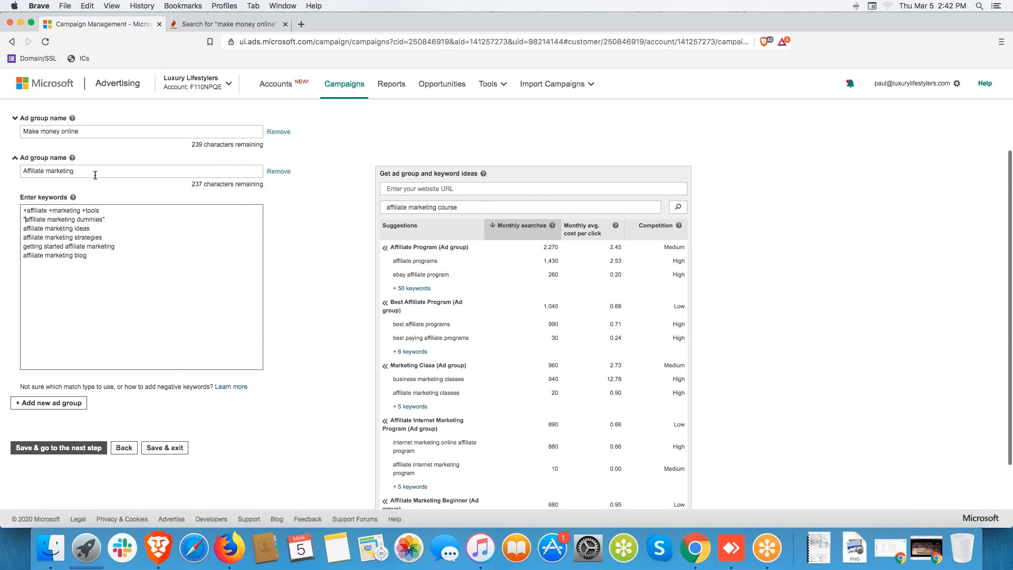
{"action": "left_click", "coordinate": [45, 451]}
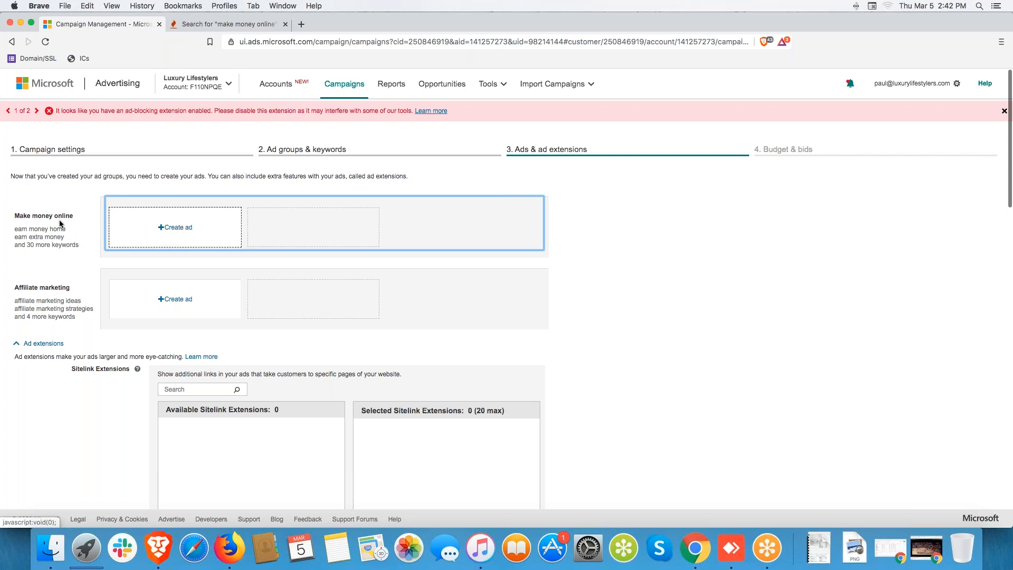
{"action": "left_click", "coordinate": [170, 229]}
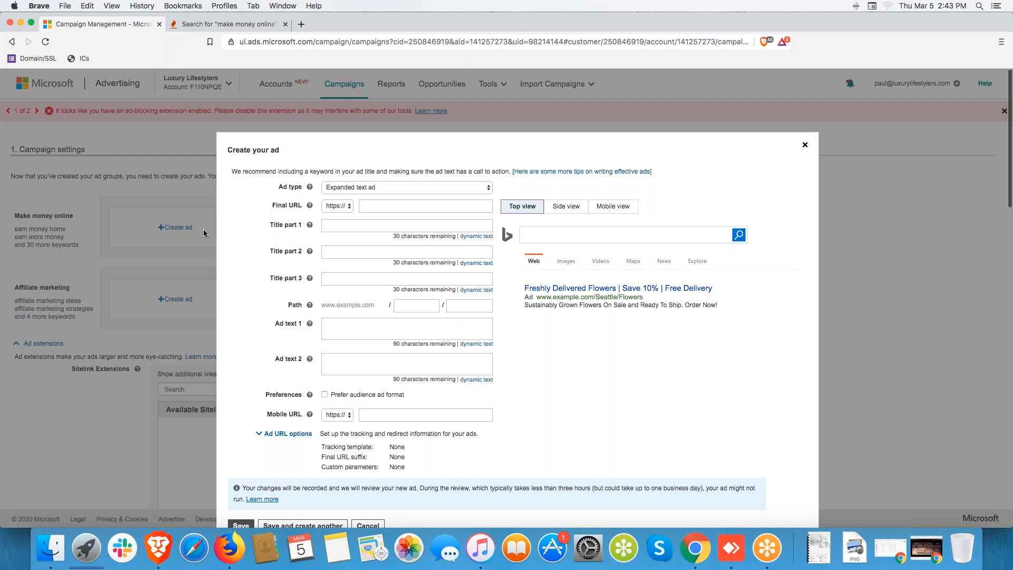
{"action": "left_click", "coordinate": [380, 204]}
{"action": "left_click_drag", "start_coordinate": [272, 207], "coordinate": [305, 207]}
{"action": "left_click", "coordinate": [368, 204]}
{"action": "type", "text": "www.johncrestani.com"}
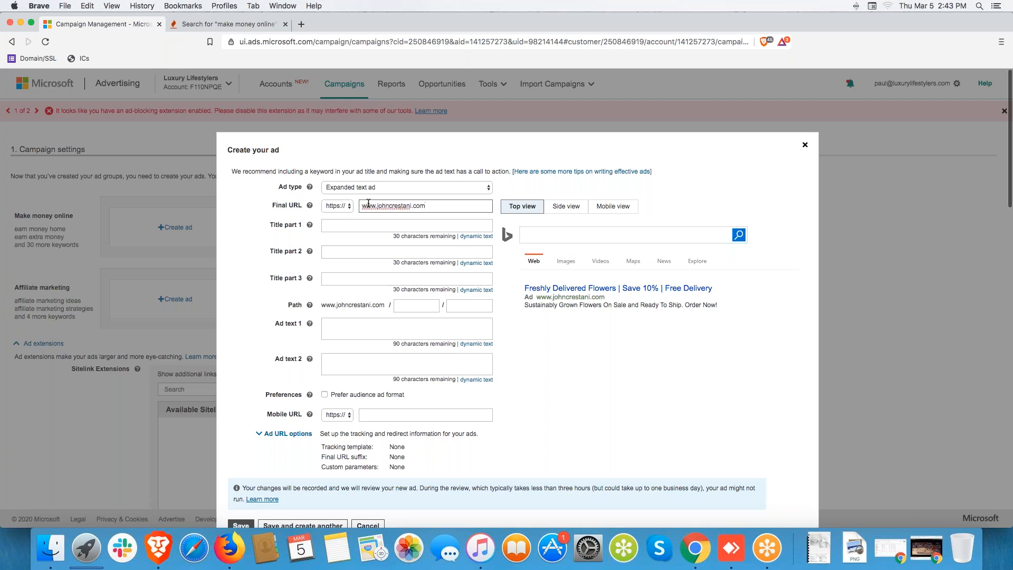
{"action": "left_click_drag", "start_coordinate": [442, 205], "coordinate": [351, 216]}
Step: Set the ad's title part 1 to "Make Money From Home Today" and title part 2 to "No Experience Needed"
{"action": "left_click", "coordinate": [350, 225]}
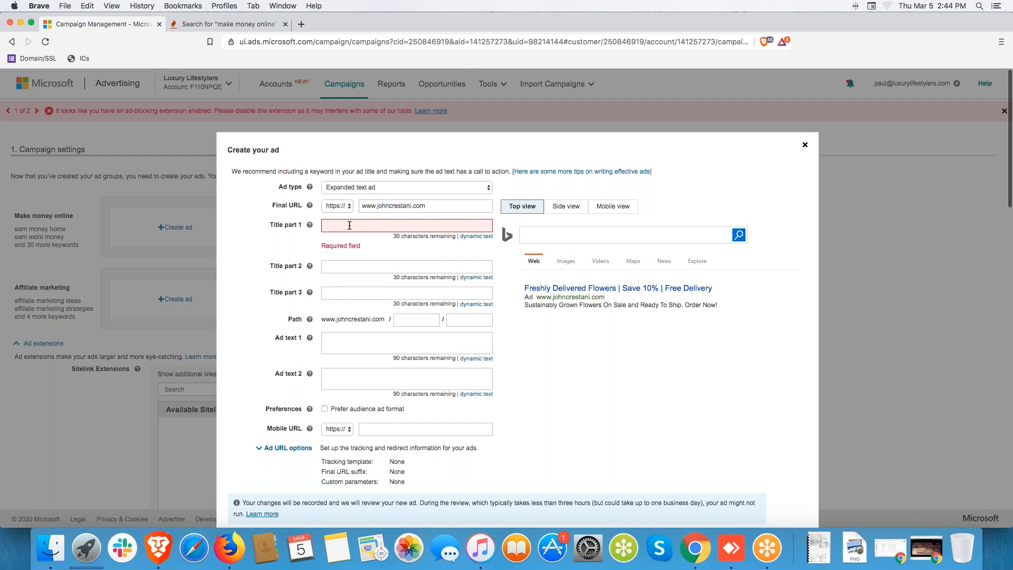
{"action": "type", "text": "Make"}
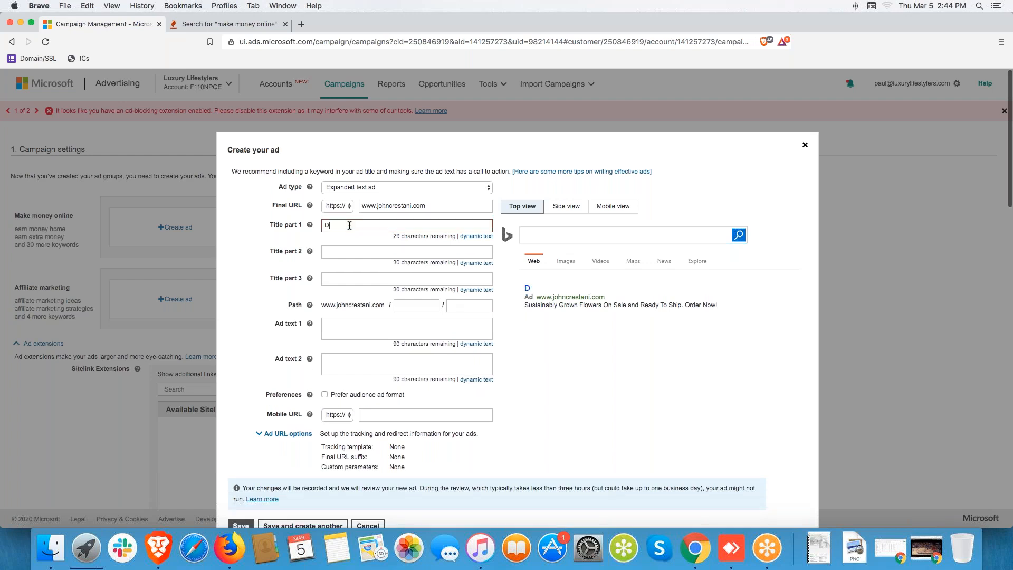
{"action": "type", "text": " Money From Home Today"}
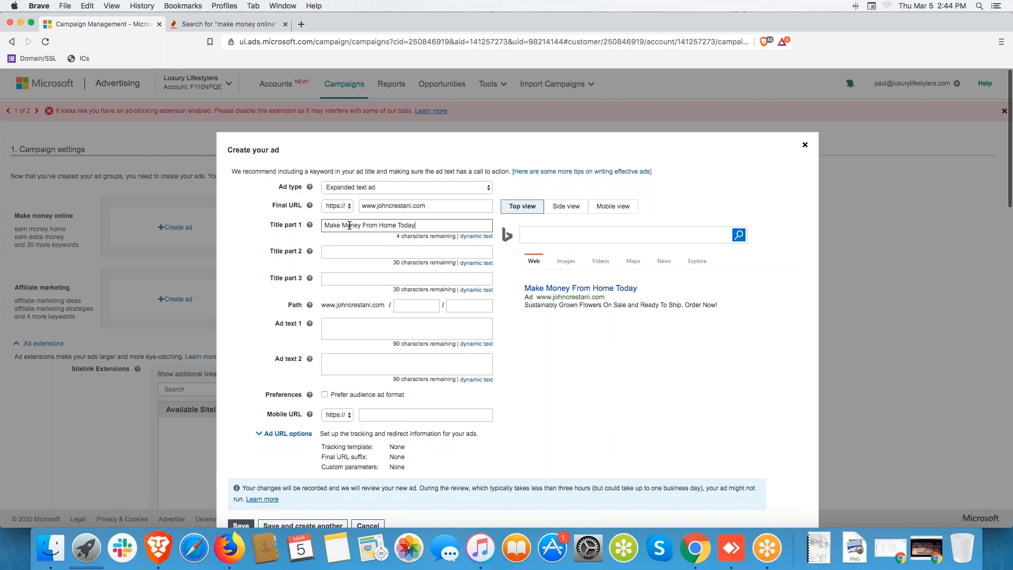
{"action": "key", "text": "Tab"}
{"action": "key", "text": "Tab"}
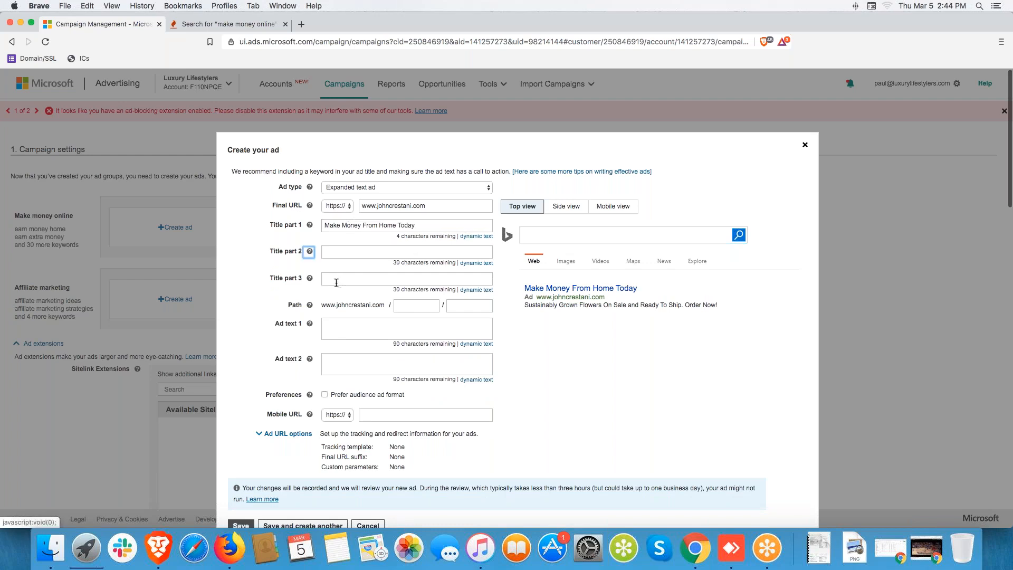
{"action": "left_click", "coordinate": [326, 252]}
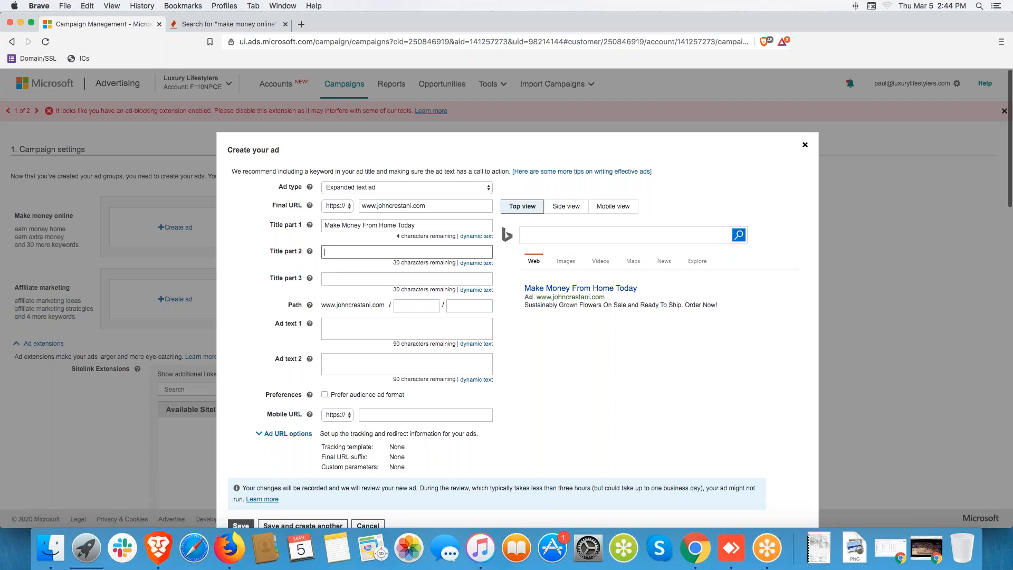
{"action": "type", "text": "No Experience needed"}
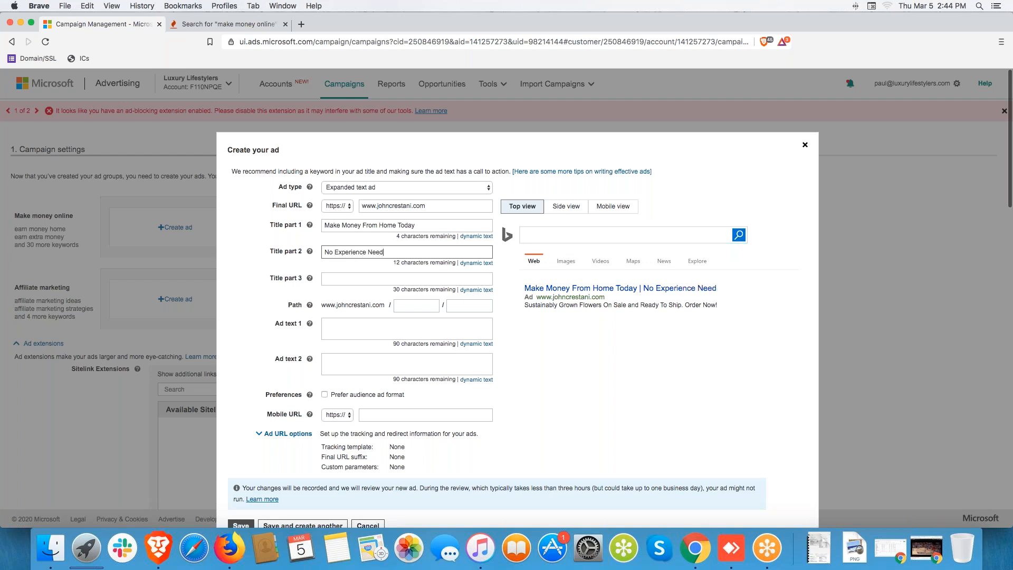
{"action": "key", "text": "Tab"}
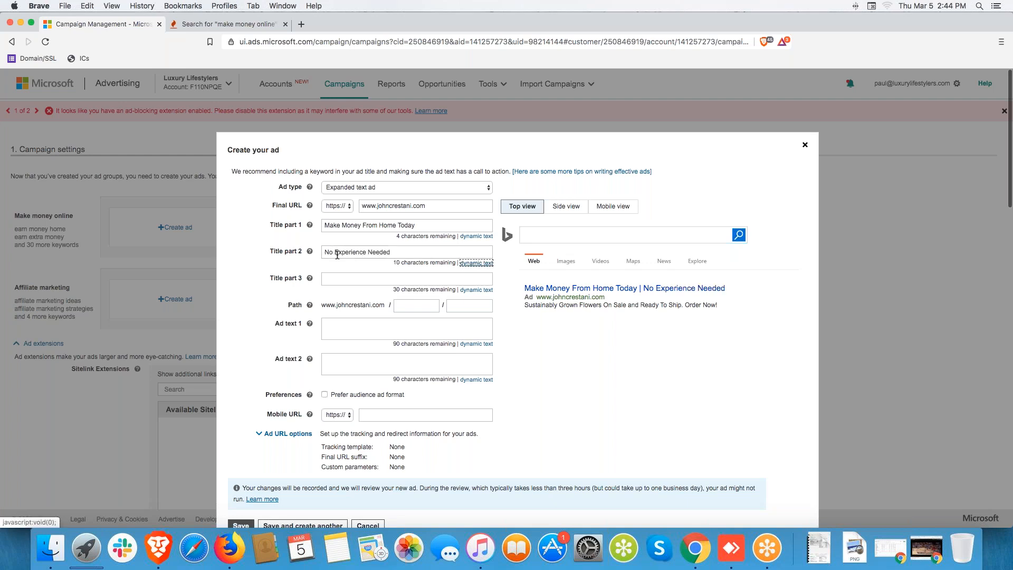
Step: Set the ad's title part 3 to "Make Money Quickly"
{"action": "left_click", "coordinate": [346, 276]}
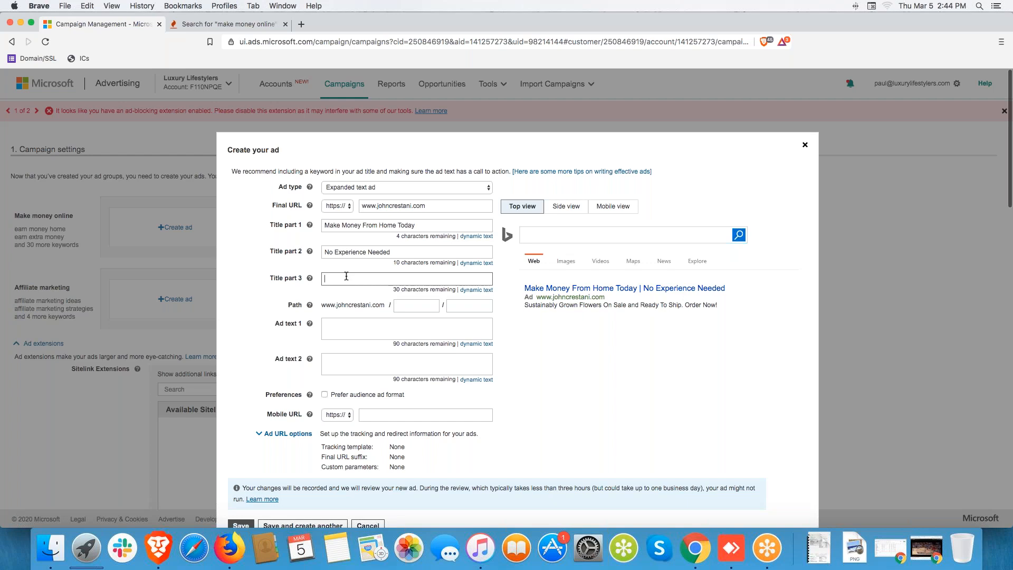
{"action": "type", "text": "Make Money Quicko"}
{"action": "key", "text": "BackSpace"}
{"action": "type", "text": "ly"}
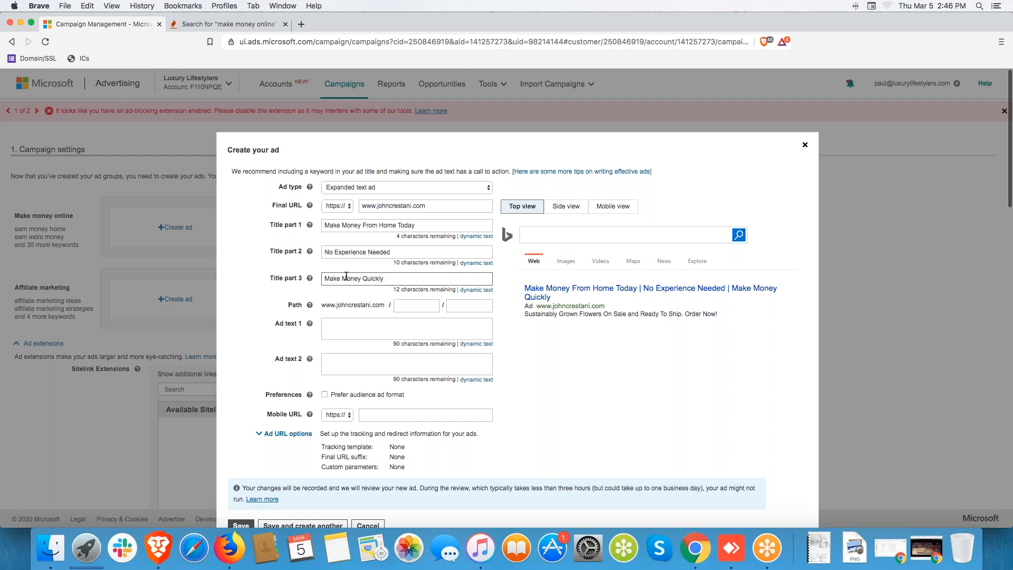
{"action": "left_click", "coordinate": [430, 226]}
{"action": "left_click", "coordinate": [394, 250]}
{"action": "left_click", "coordinate": [378, 270]}
{"action": "left_click", "coordinate": [406, 274]}
Step: Fill both Ad text 1 and Ad text 2 of the ad with random placeholder text
{"action": "left_click", "coordinate": [348, 331]}
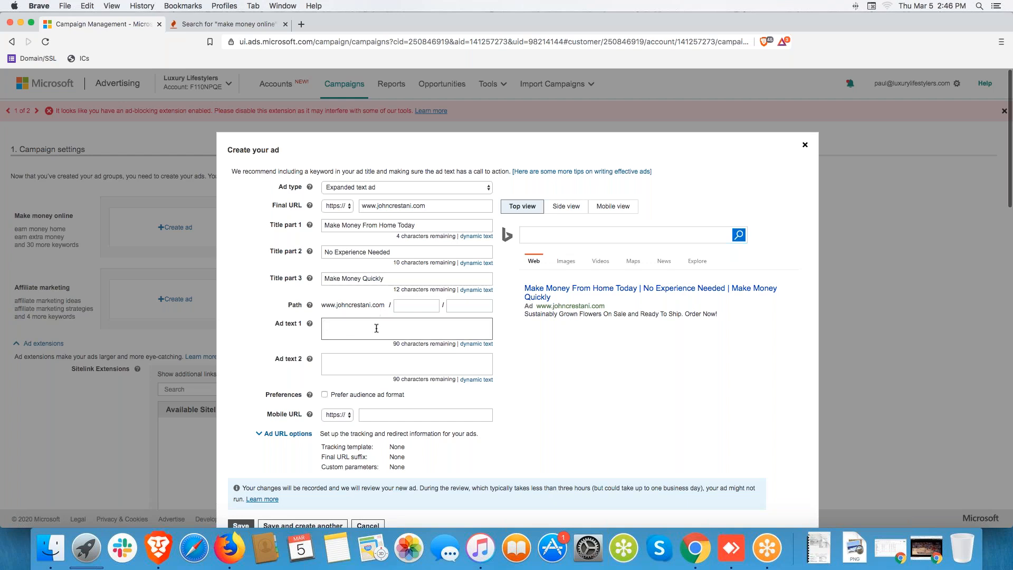
{"action": "type", "text": "s"}
{"action": "key", "text": "BackSpace"}
{"action": "type", "text": "sdfkjasflk;asjflk;asjfkla;sfjasl;kfjaslk fjsalk;fj salk;fj alk;df jakl;df asf asf asd"}
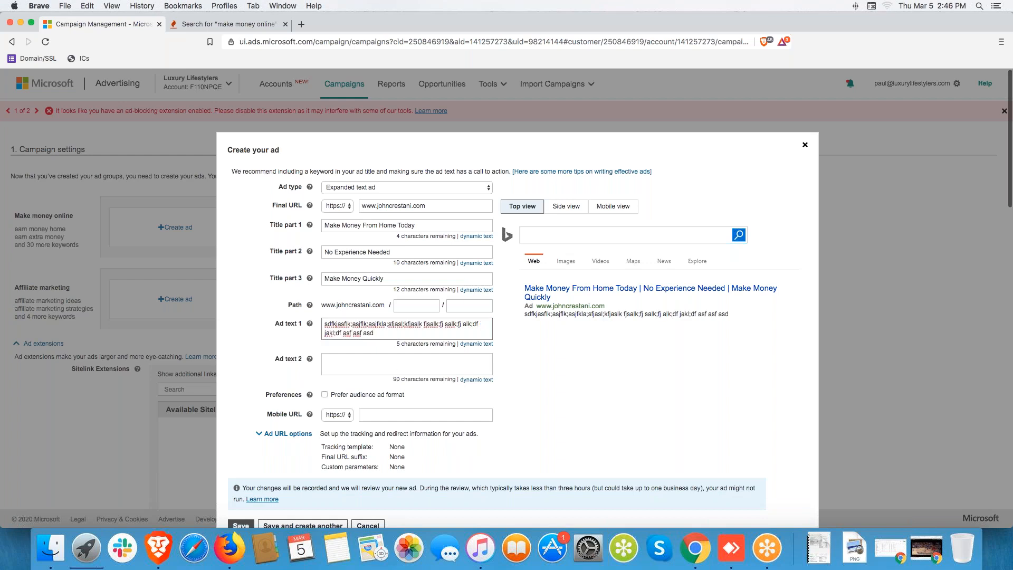
{"action": "scroll", "coordinate": [368, 341], "scroll_direction": "down", "scroll_amount": 8}
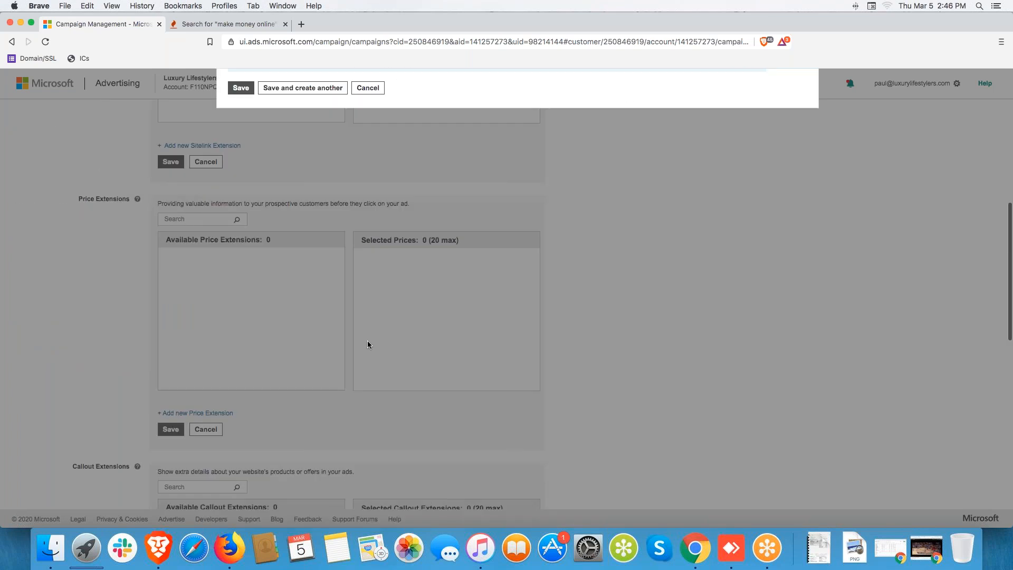
{"action": "scroll", "coordinate": [357, 291], "scroll_direction": "up", "scroll_amount": 6}
{"action": "left_click", "coordinate": [350, 278]}
{"action": "type", "text": "sadf saf saf"}
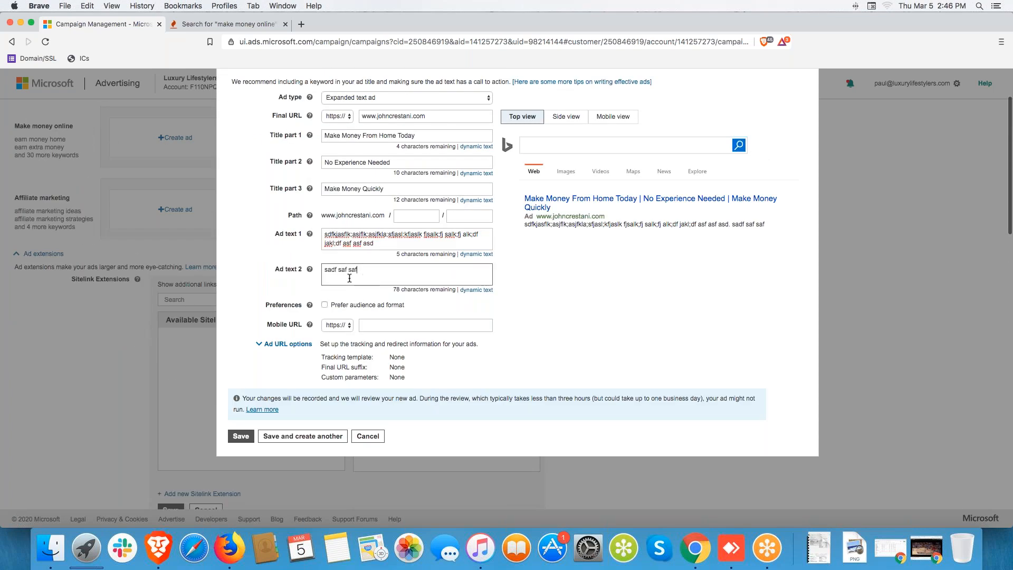
{"action": "type", "text": " saf saf saf saf sa faf f dsd af fsaf afds"}
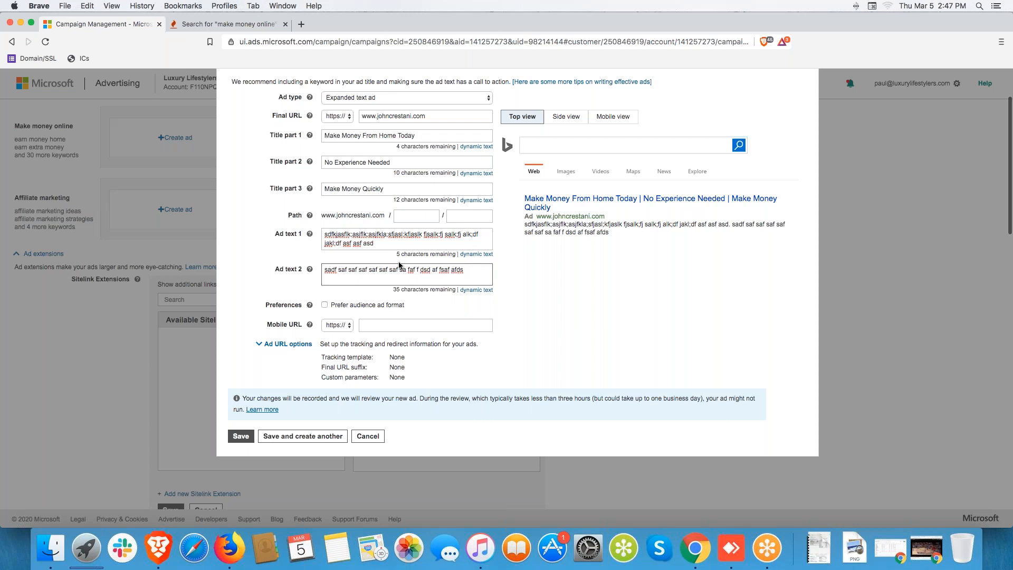
Step: Set the two parts of the ad's display path to "make-money" and "today"
{"action": "left_click", "coordinate": [405, 216]}
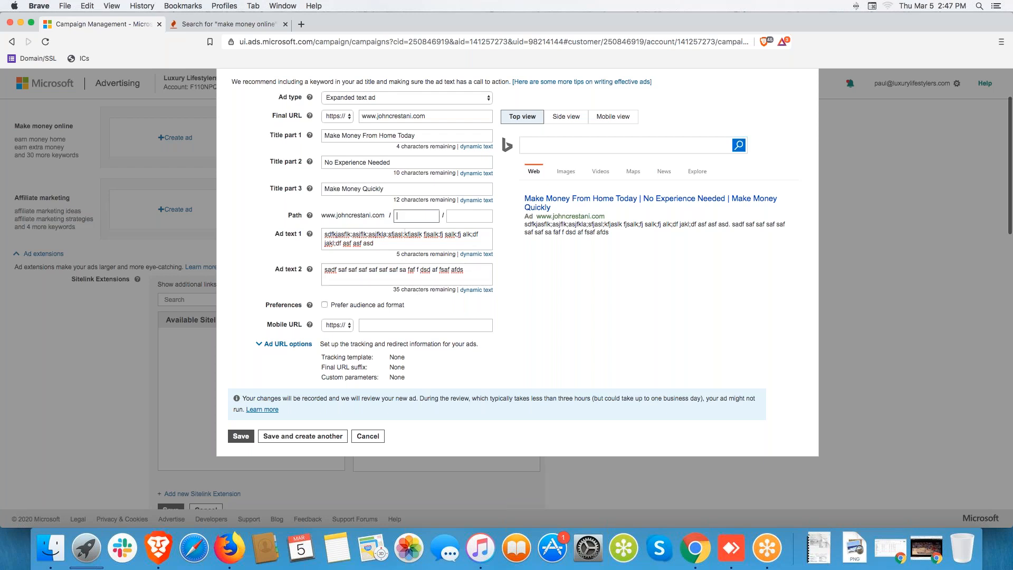
{"action": "left_click", "coordinate": [452, 214]}
{"action": "left_click", "coordinate": [405, 217]}
{"action": "type", "text": "make-money"}
{"action": "key", "text": "Tab"}
{"action": "type", "text": "today"}
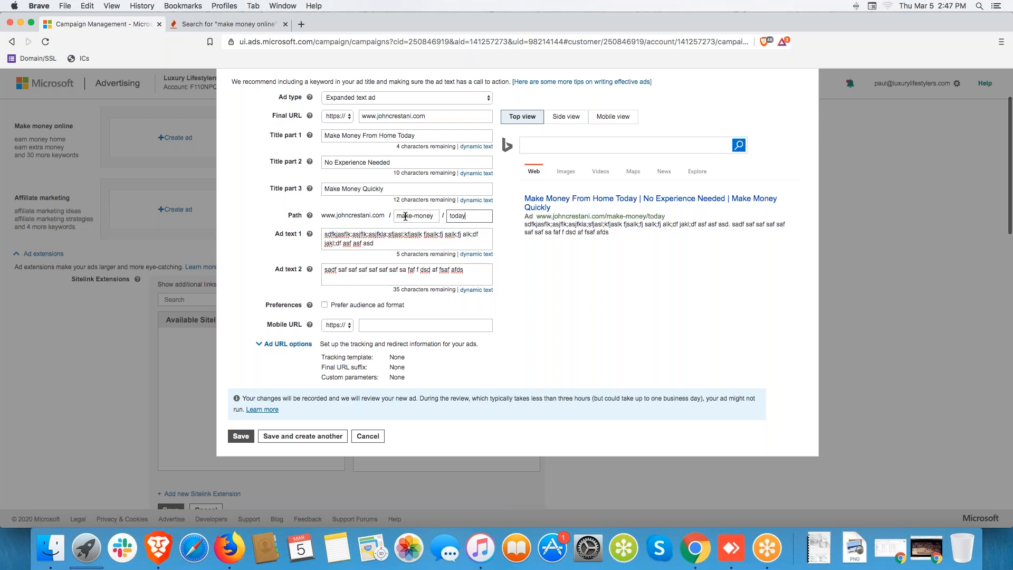
{"action": "double_click", "coordinate": [458, 215]}
{"action": "key", "text": "shift+Tab"}
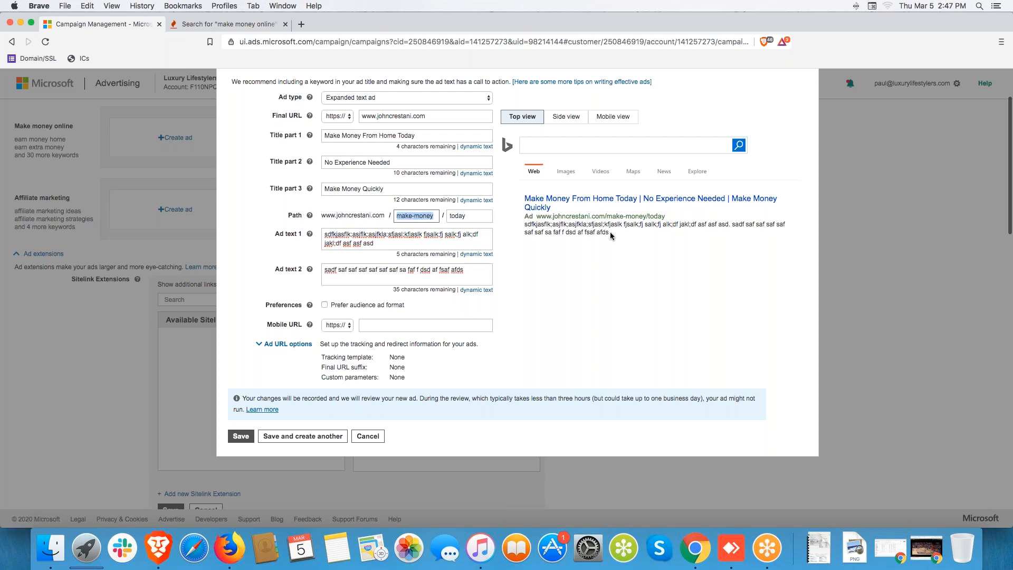
Step: Empty both parts of the ad's display path and save the ad
{"action": "type", "text": "]"}
{"action": "left_click_drag", "start_coordinate": [467, 216], "coordinate": [423, 216]}
{"action": "type", "text": "="}
{"action": "left_click", "coordinate": [413, 215]}
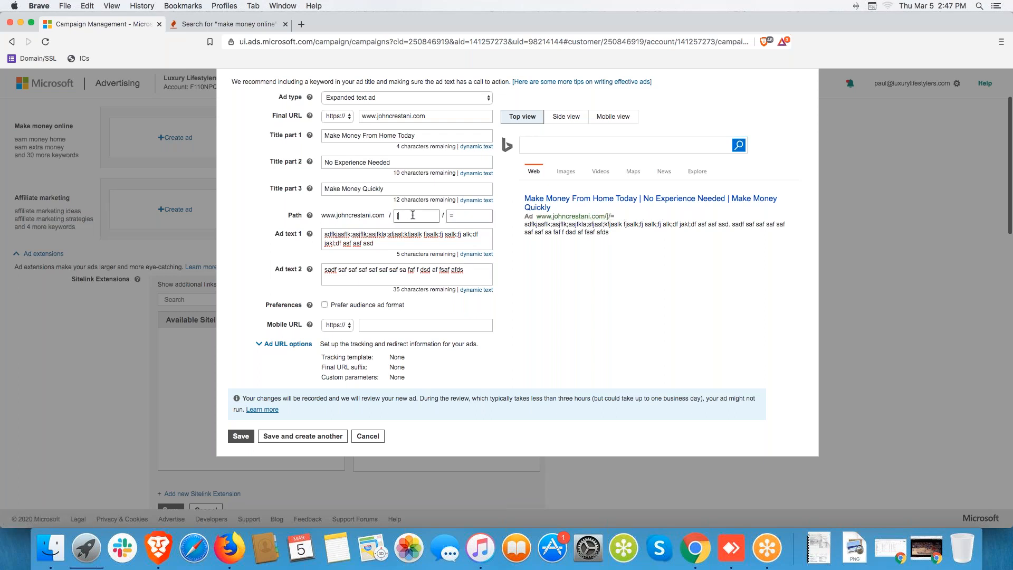
{"action": "key", "text": "BackSpace"}
{"action": "left_click", "coordinate": [475, 216]}
{"action": "key", "text": "BackSpace"}
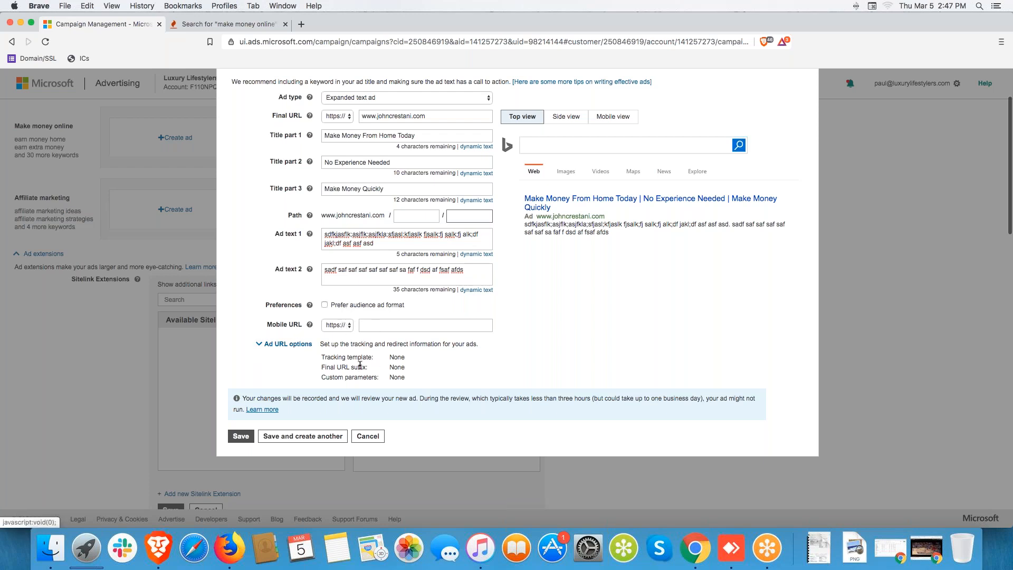
{"action": "left_click", "coordinate": [240, 438]}
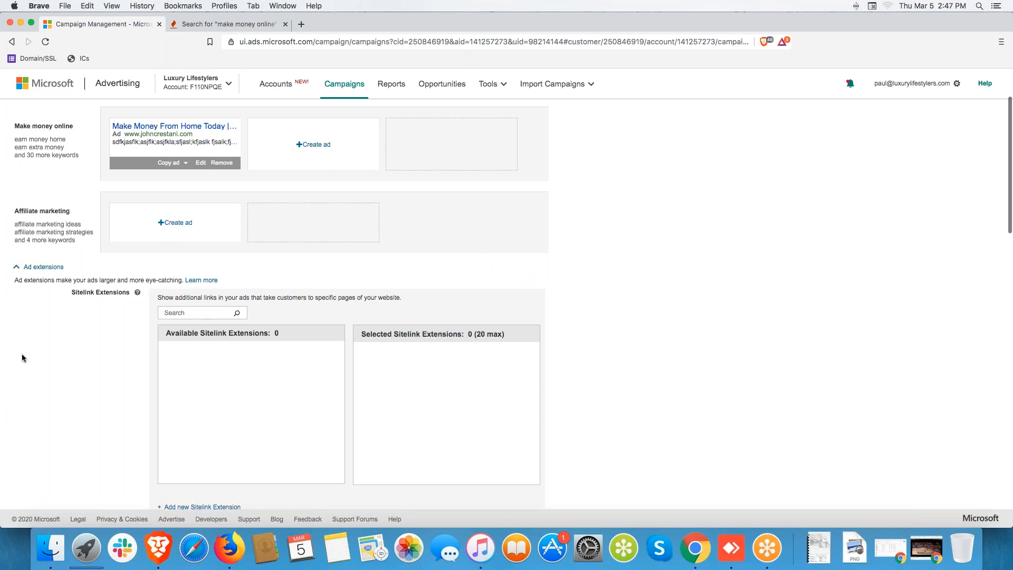
Step: Review the ad groups' ads and the available extension types, including sitelink, price, callout and structured snippet extensions
{"action": "scroll", "coordinate": [214, 356], "scroll_direction": "down", "scroll_amount": 2}
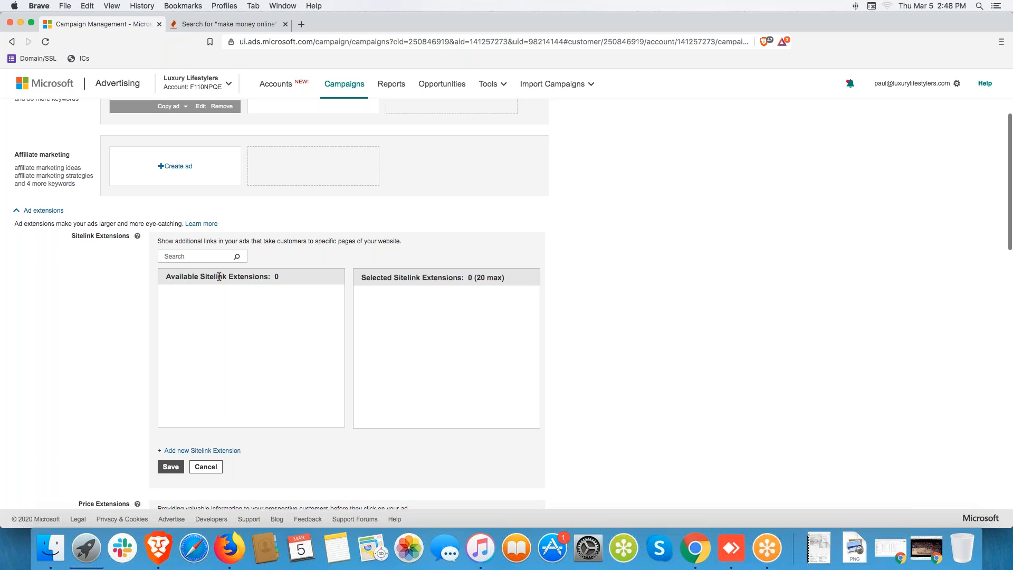
{"action": "scroll", "coordinate": [74, 209], "scroll_direction": "up", "scroll_amount": 3}
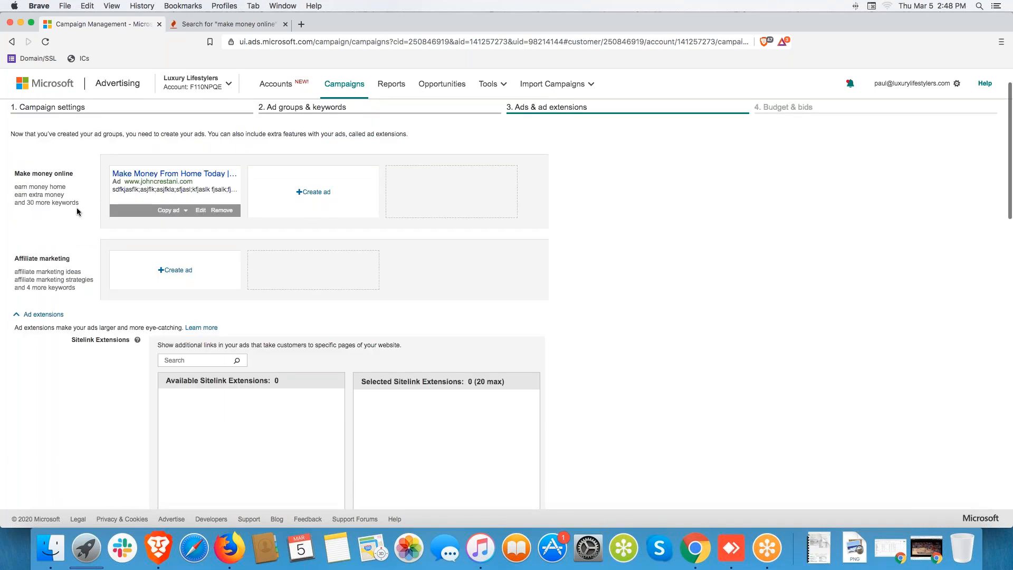
{"action": "scroll", "coordinate": [77, 209], "scroll_direction": "down", "scroll_amount": 3}
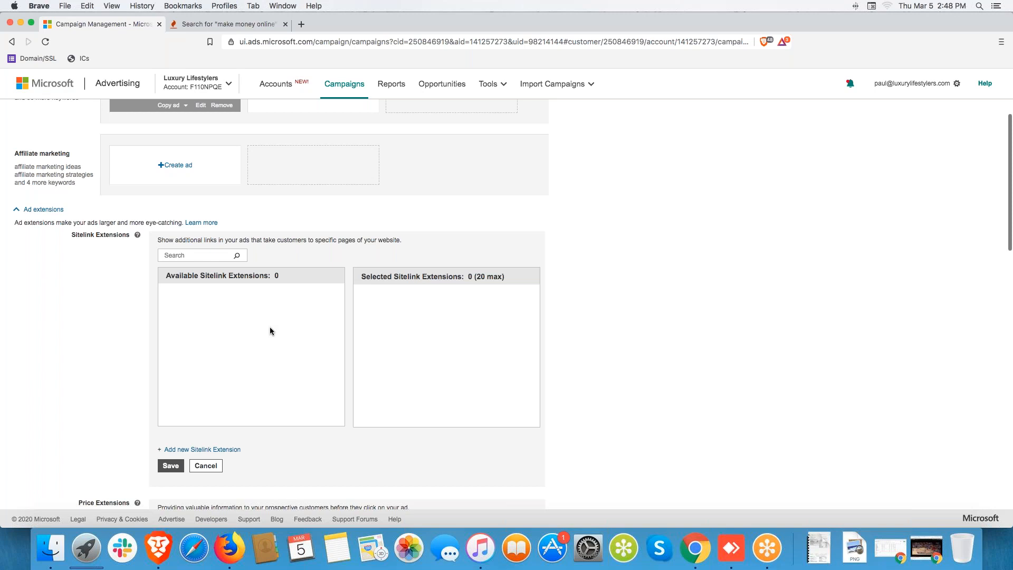
{"action": "scroll", "coordinate": [271, 331], "scroll_direction": "down", "scroll_amount": 5}
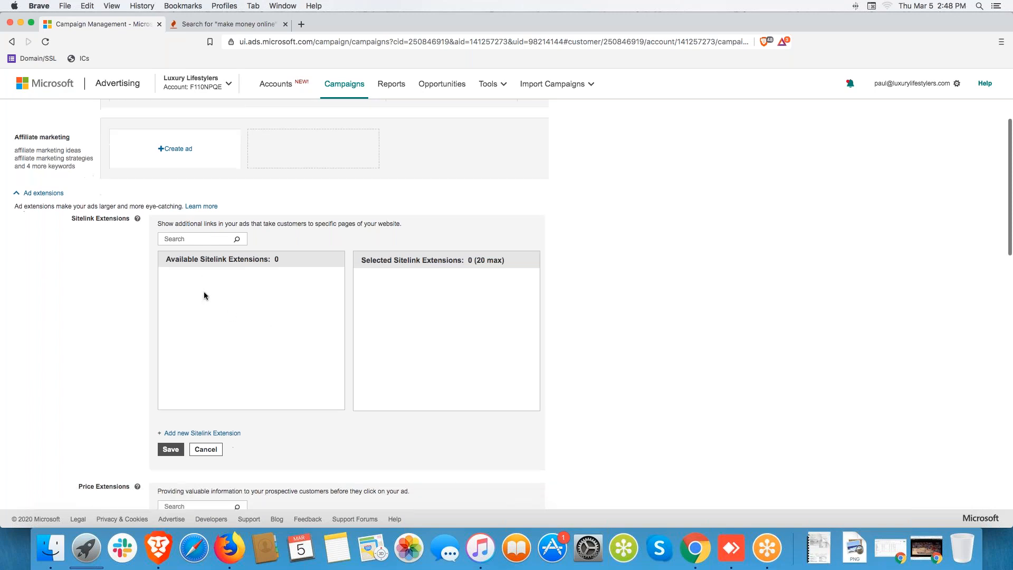
{"action": "scroll", "coordinate": [347, 306], "scroll_direction": "down", "scroll_amount": 10}
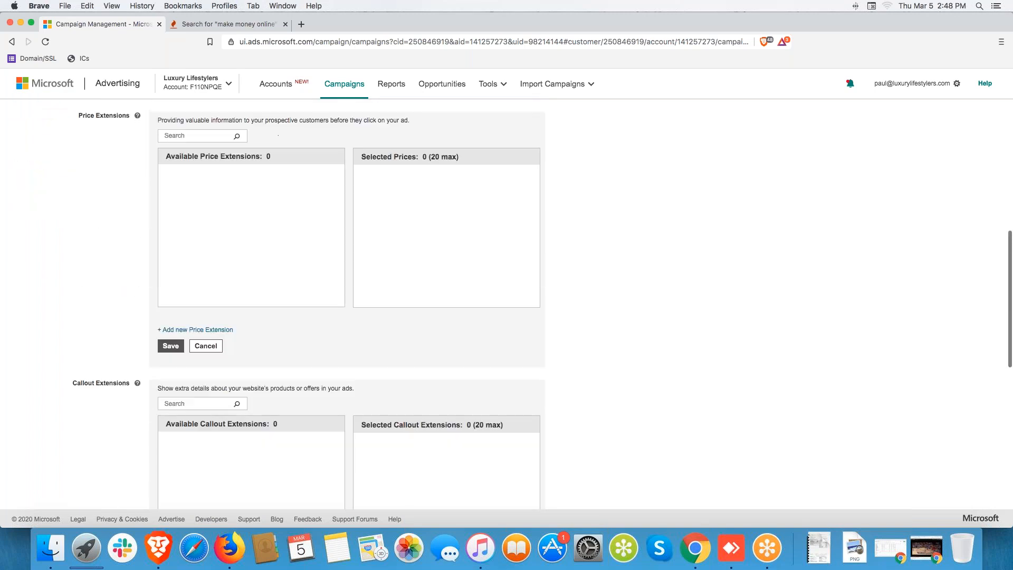
{"action": "scroll", "coordinate": [347, 306], "scroll_direction": "down", "scroll_amount": 8}
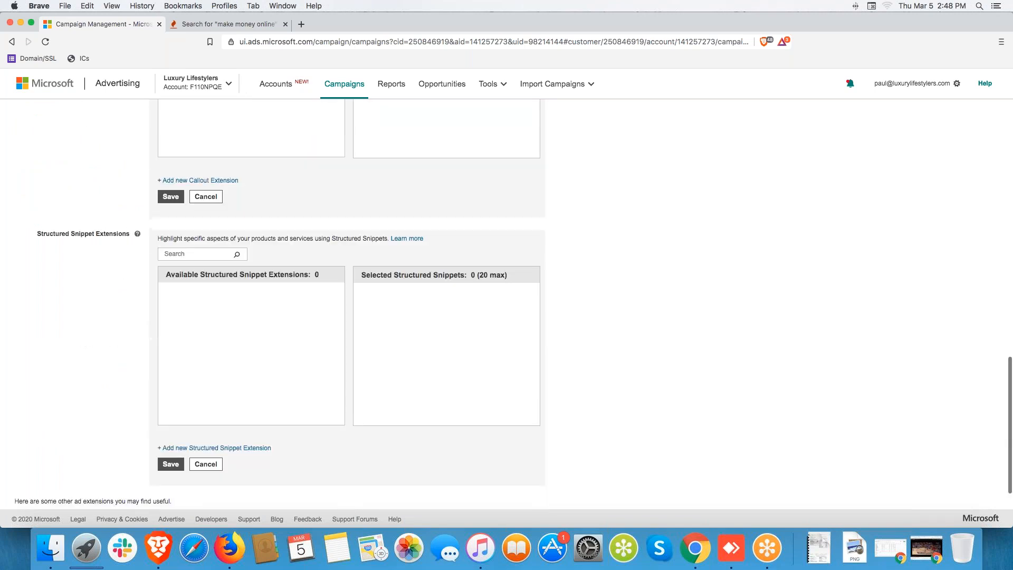
{"action": "scroll", "coordinate": [348, 306], "scroll_direction": "up", "scroll_amount": 5}
{"action": "scroll", "coordinate": [347, 306], "scroll_direction": "up", "scroll_amount": 15}
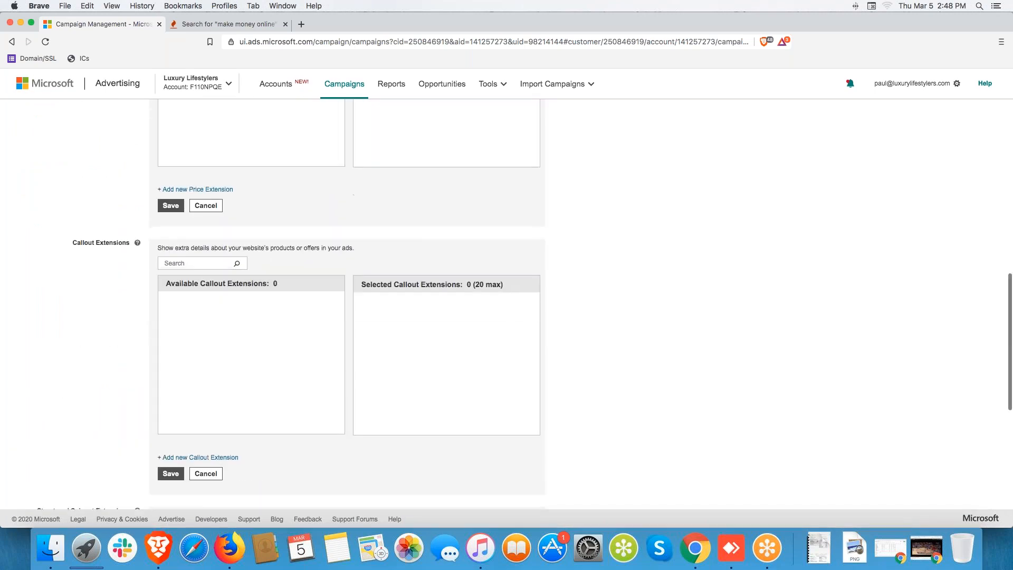
{"action": "scroll", "coordinate": [347, 306], "scroll_direction": "down", "scroll_amount": 13}
{"action": "scroll", "coordinate": [213, 296], "scroll_direction": "down", "scroll_amount": 5}
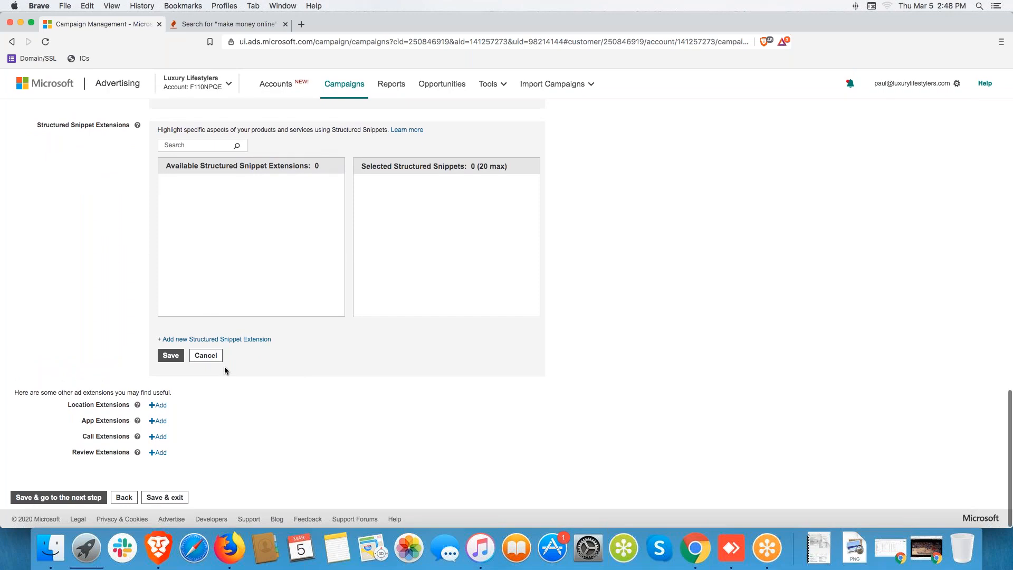
{"action": "scroll", "coordinate": [236, 420], "scroll_direction": "up", "scroll_amount": 10}
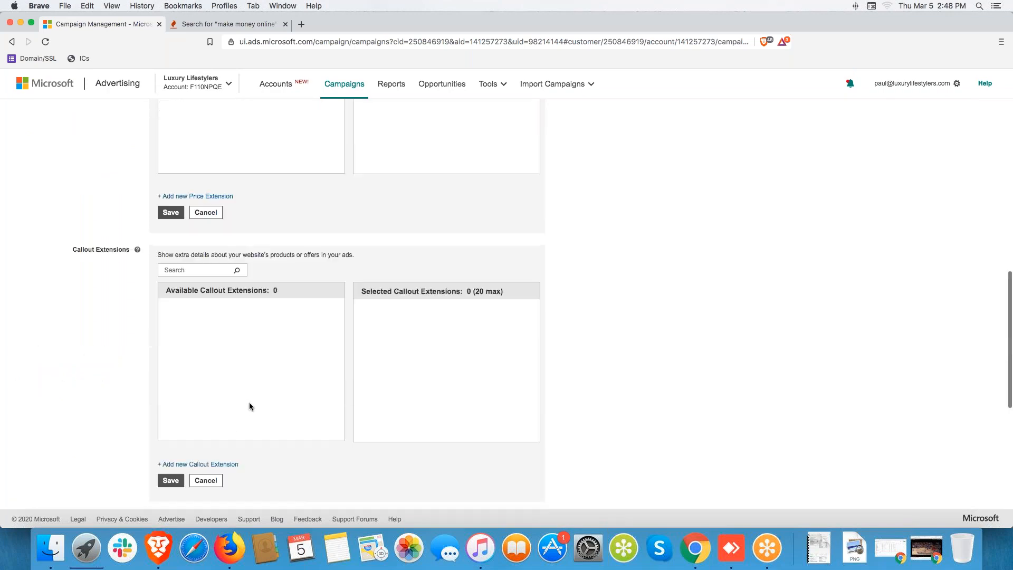
{"action": "scroll", "coordinate": [249, 402], "scroll_direction": "down", "scroll_amount": 10}
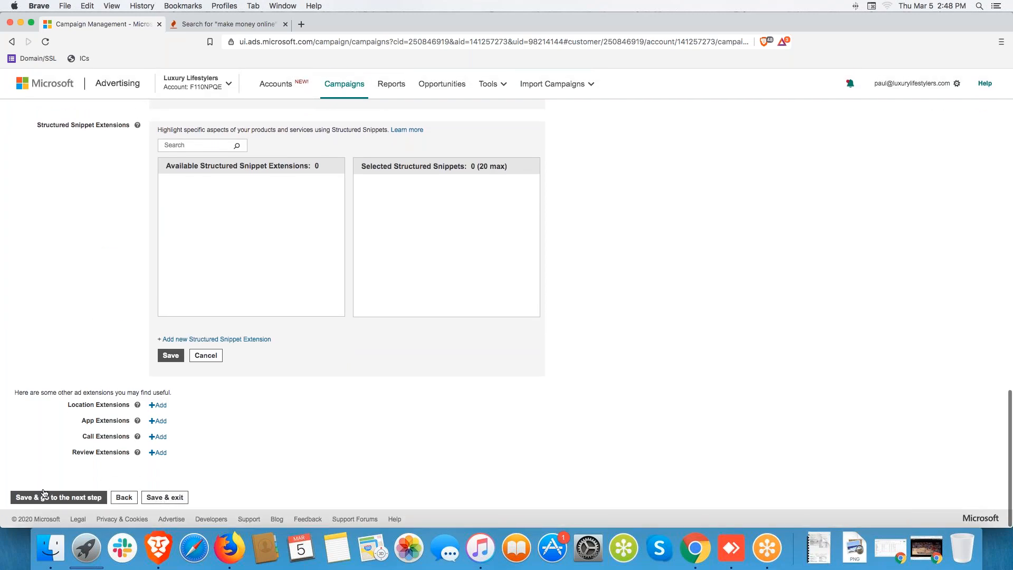
Step: Try to save the campaign and exit its setup, dismissing the alert
{"action": "left_click", "coordinate": [158, 499]}
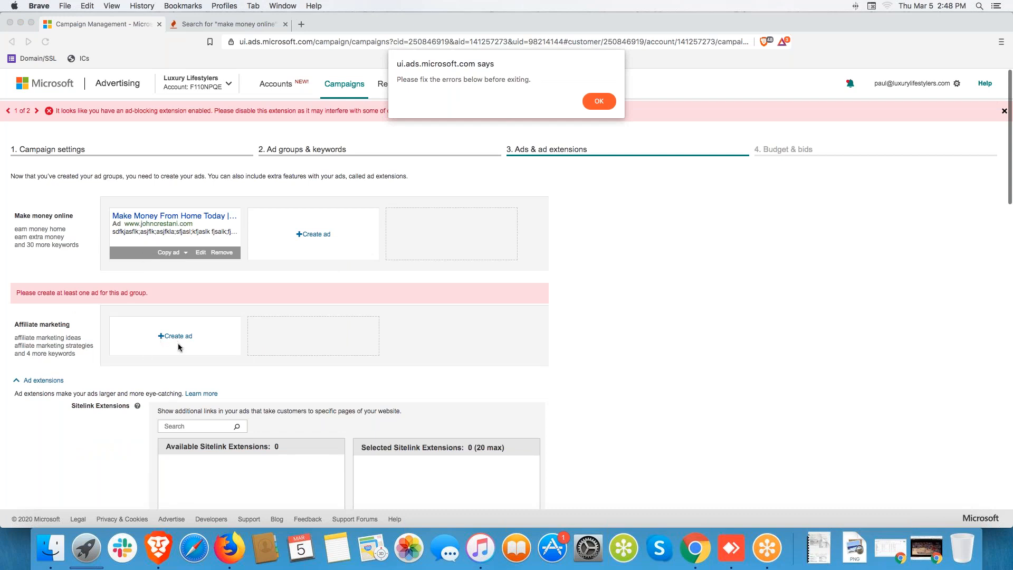
{"action": "left_click", "coordinate": [595, 99]}
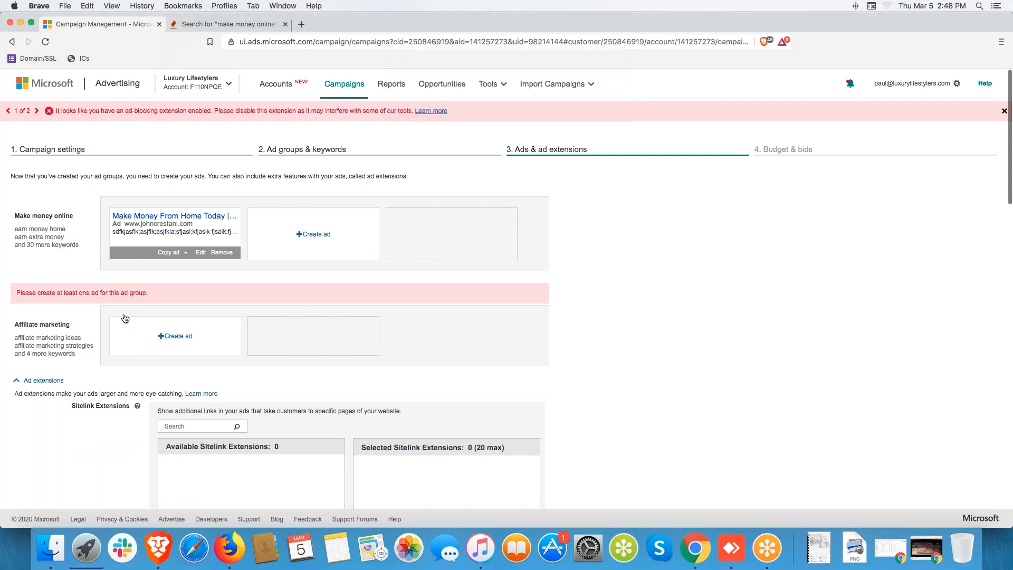